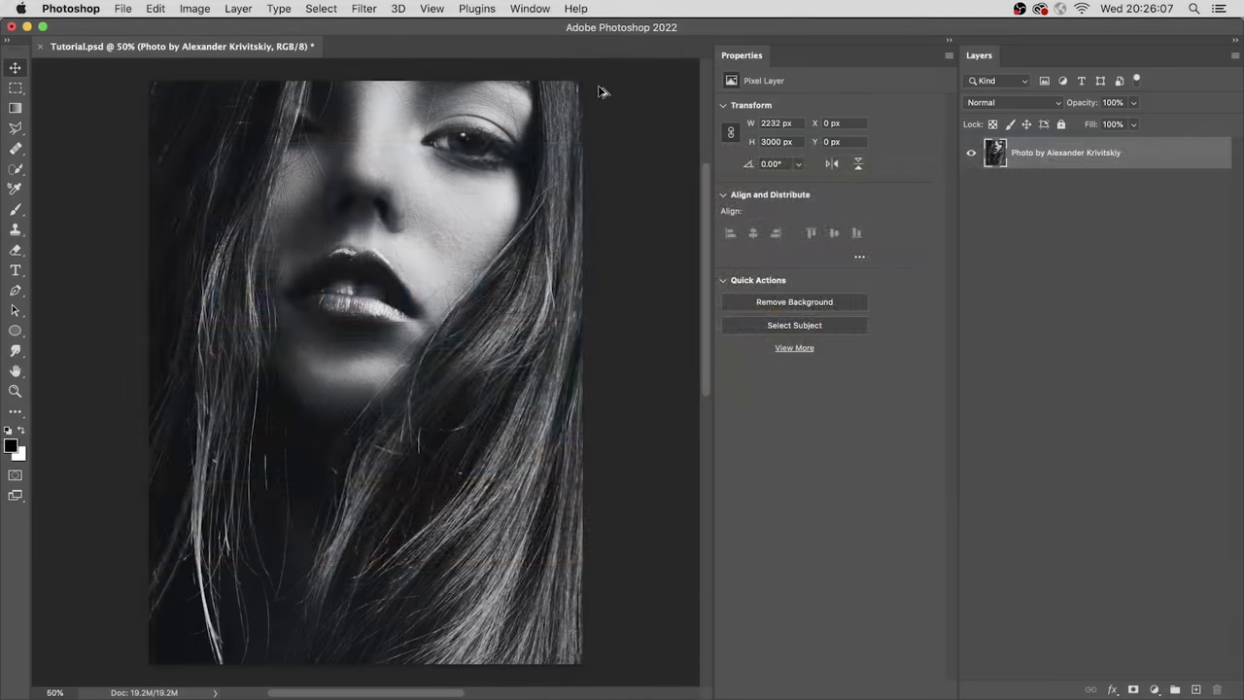
Confirm the photo is 2232 × 3000 px, then convert its layer to a smart object
key("super+alt+i")
left_click(733, 331)
left_click(693, 332)
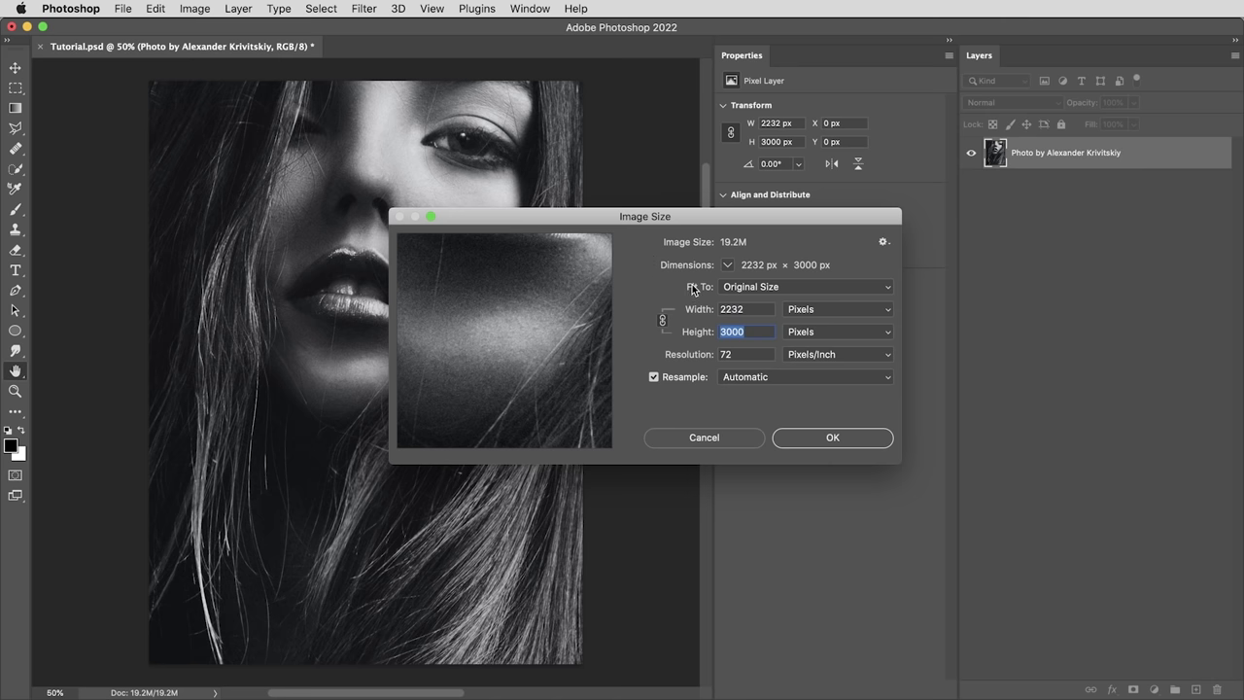
left_click(693, 436)
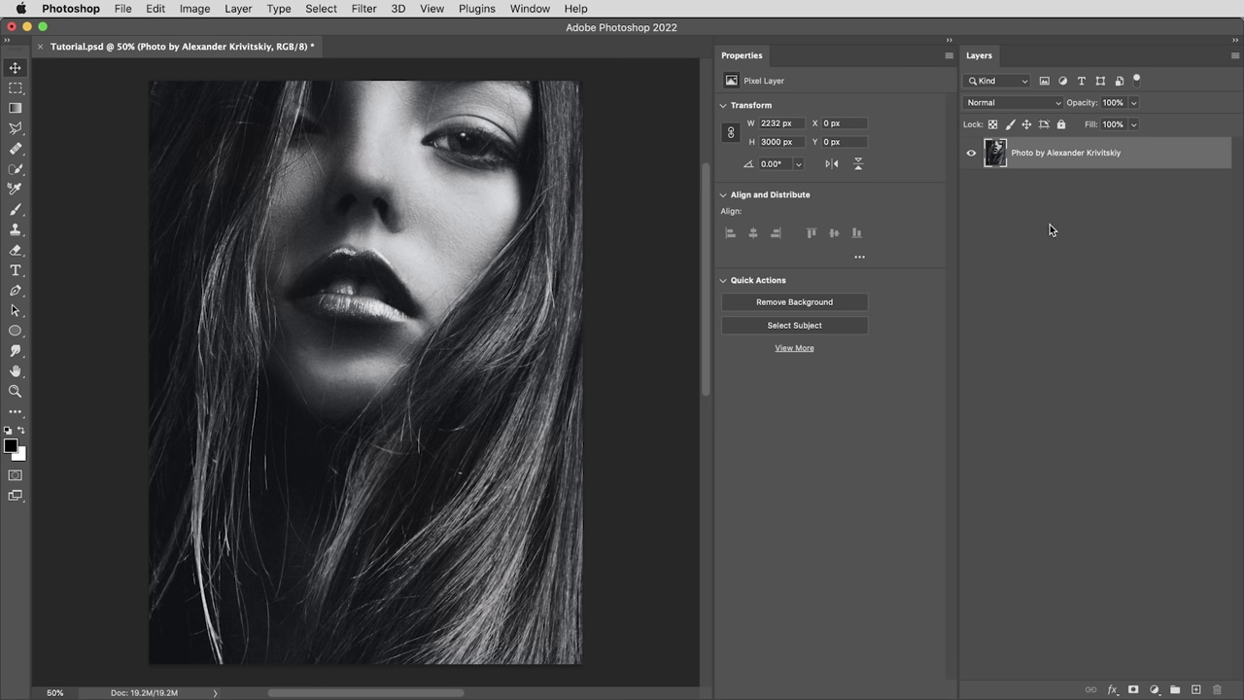
right_click(1146, 154)
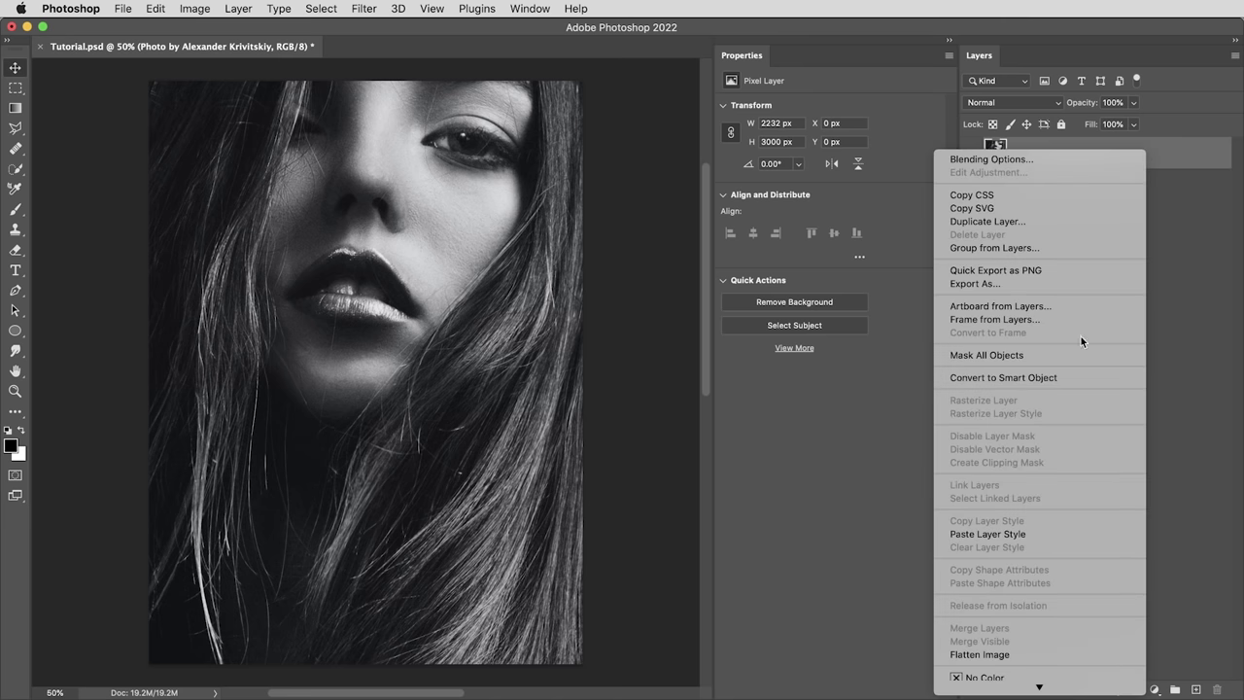
left_click(1046, 378)
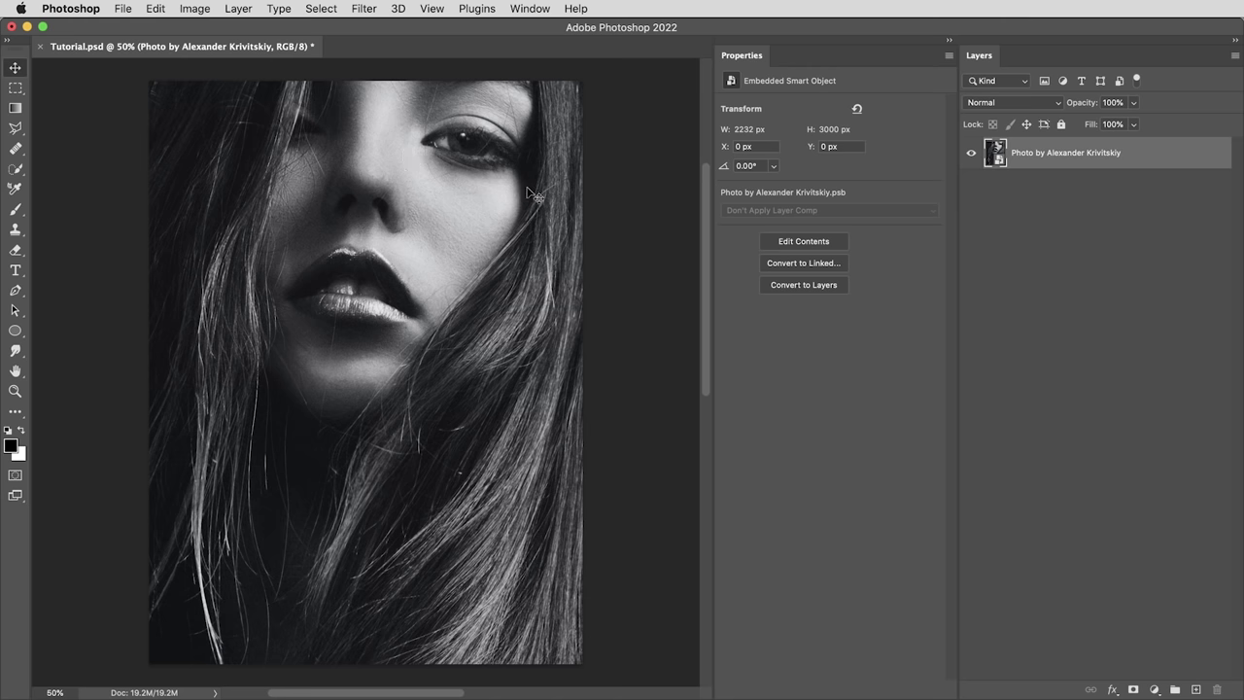
left_click(368, 9)
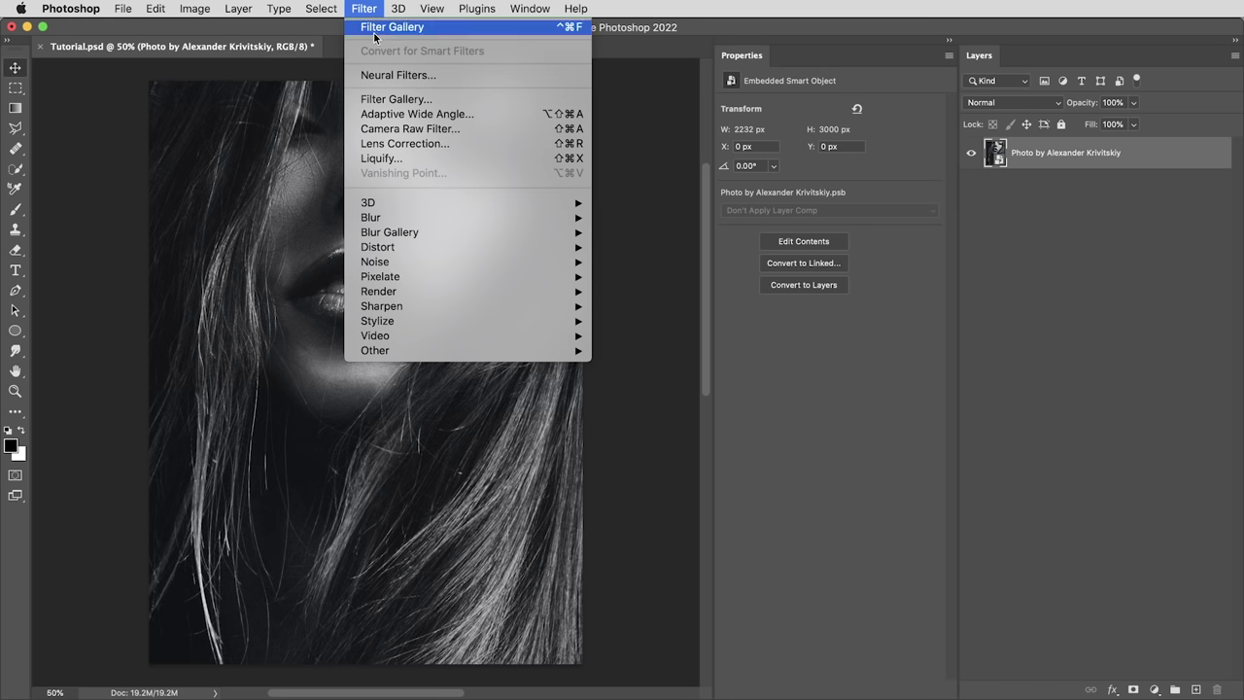
left_click(398, 100)
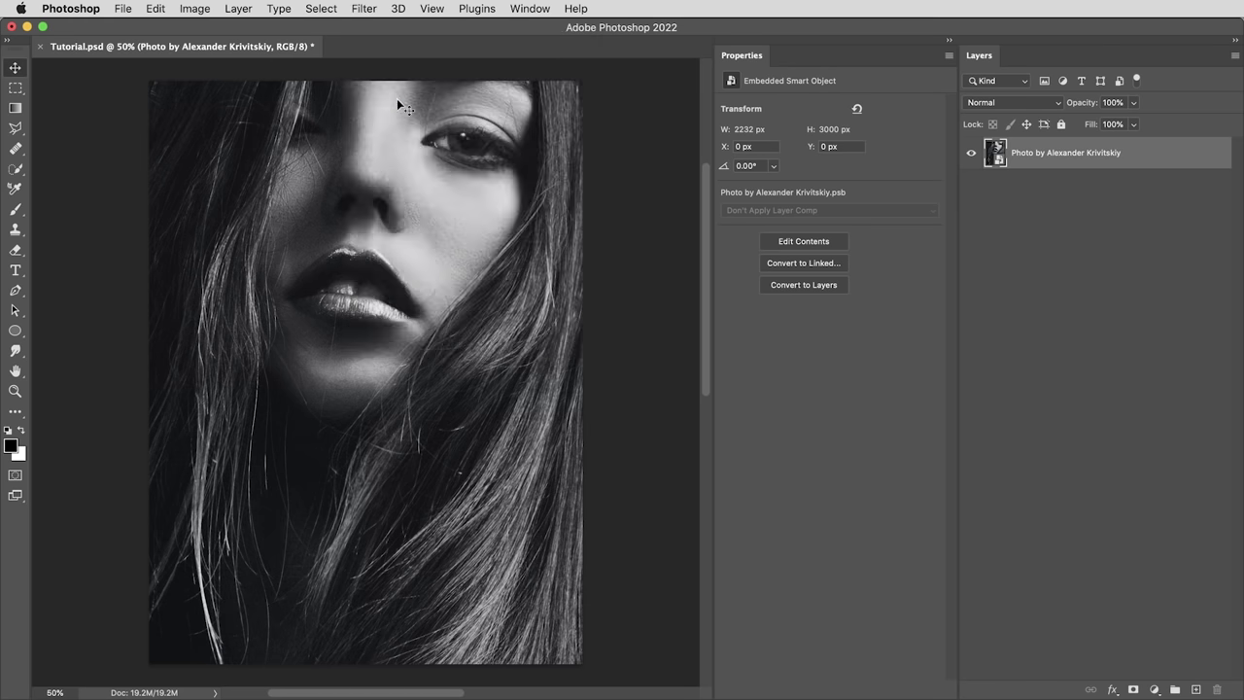
left_click(842, 89)
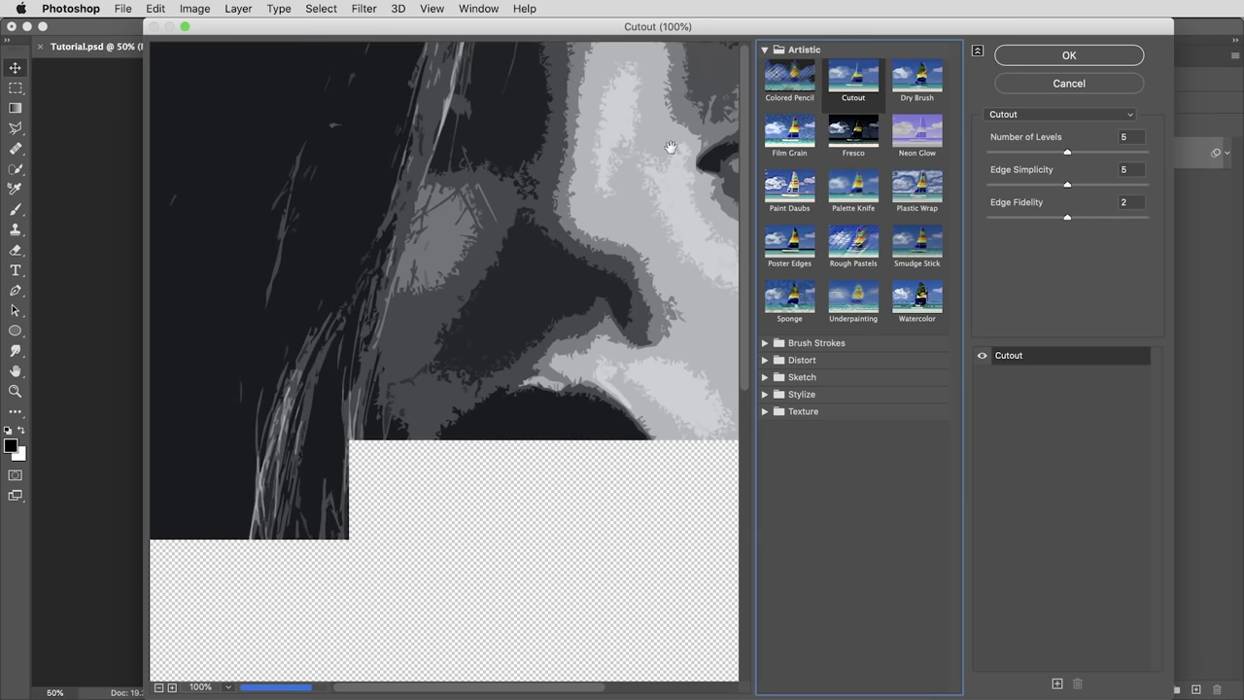
left_click_drag(1071, 185, 1023, 224)
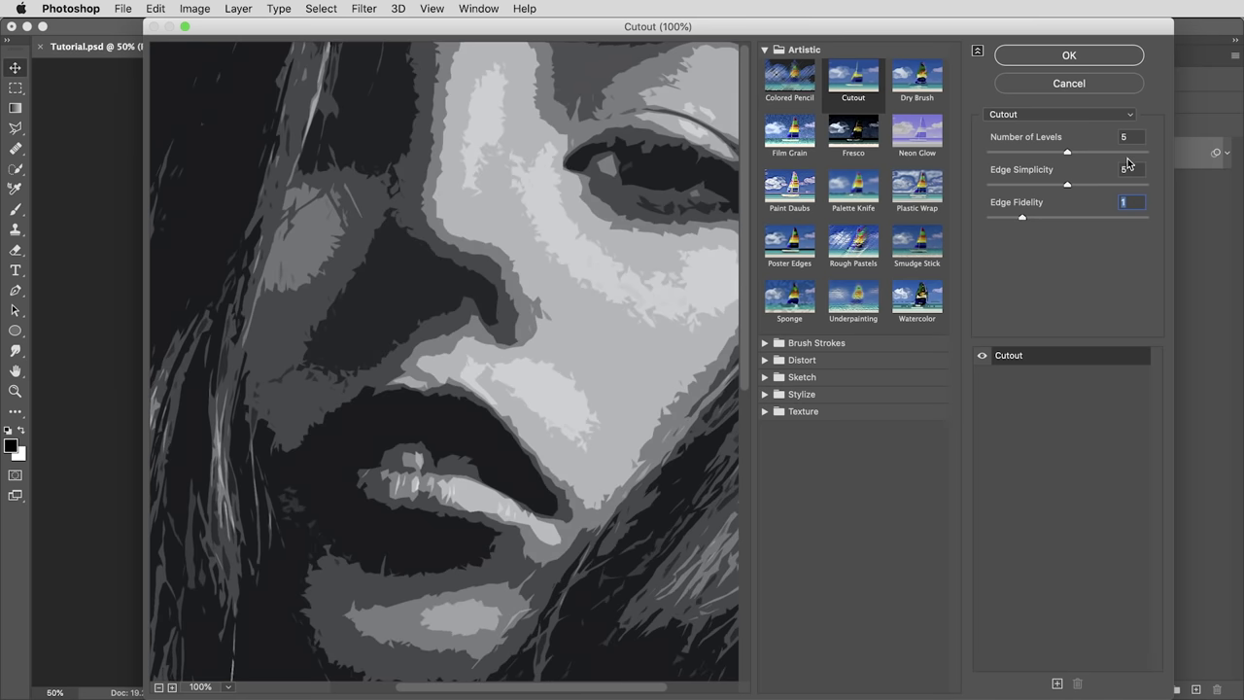
left_click(1071, 84)
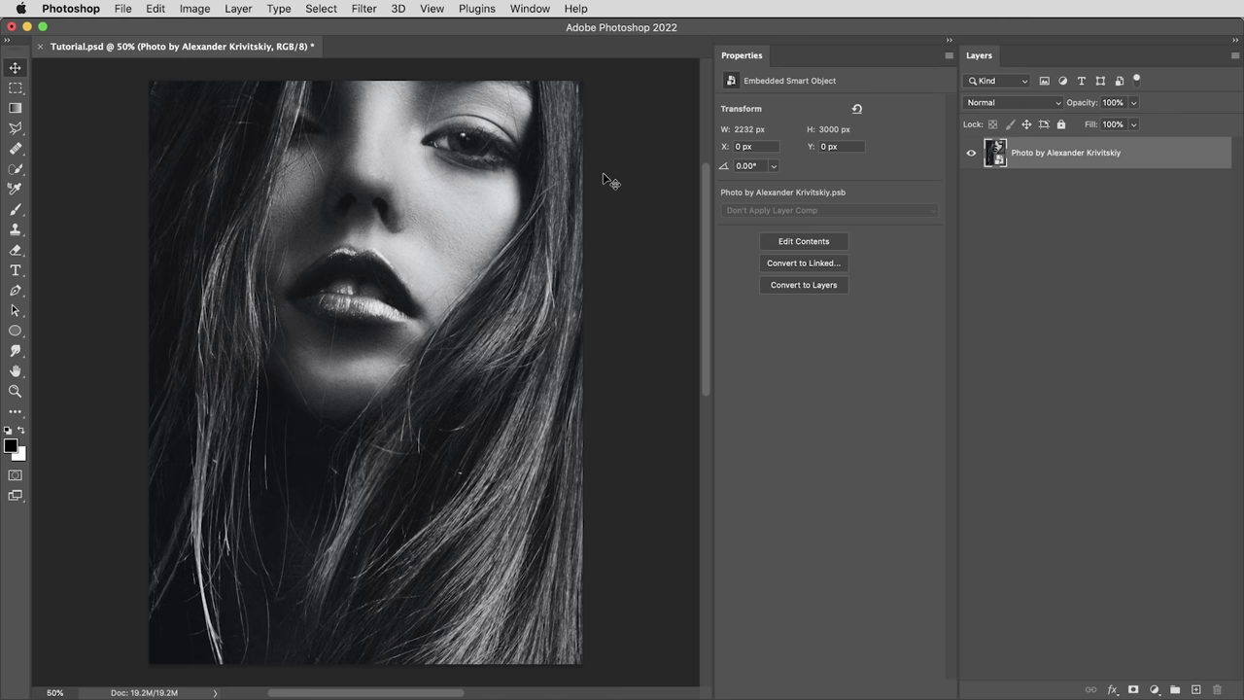
Desaturate the portrait with Hue/Saturation at Saturation -100
key("super+u")
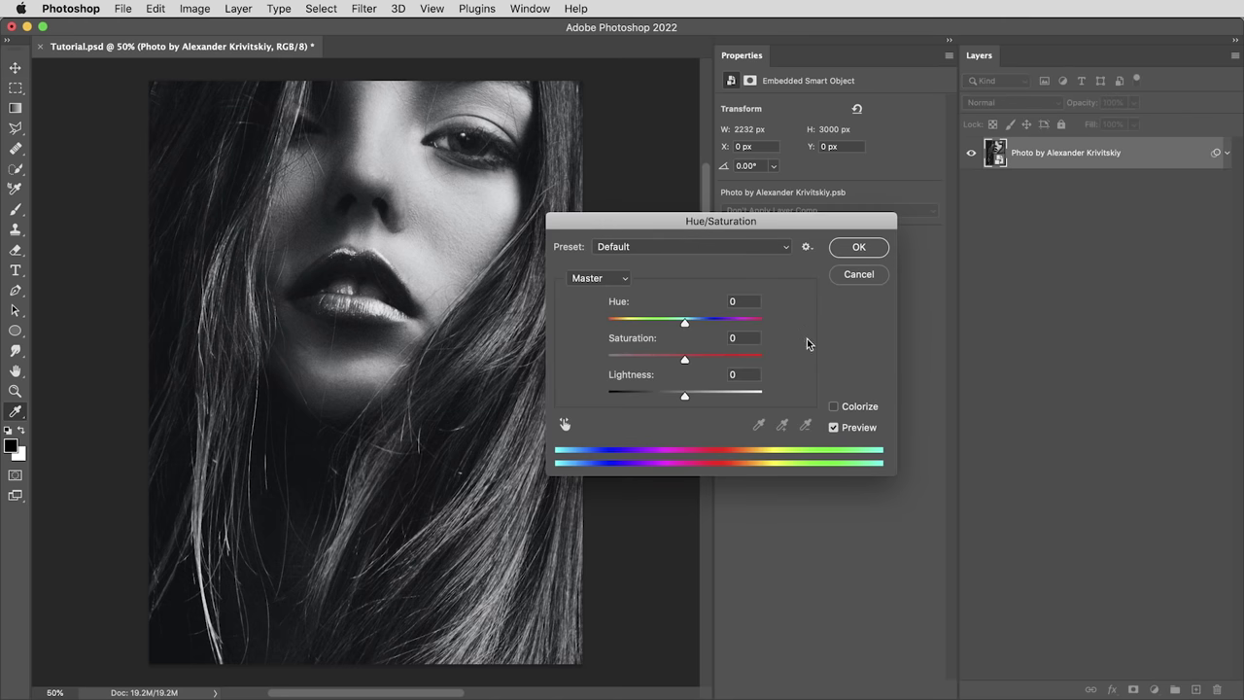
left_click_drag(685, 360, 581, 365)
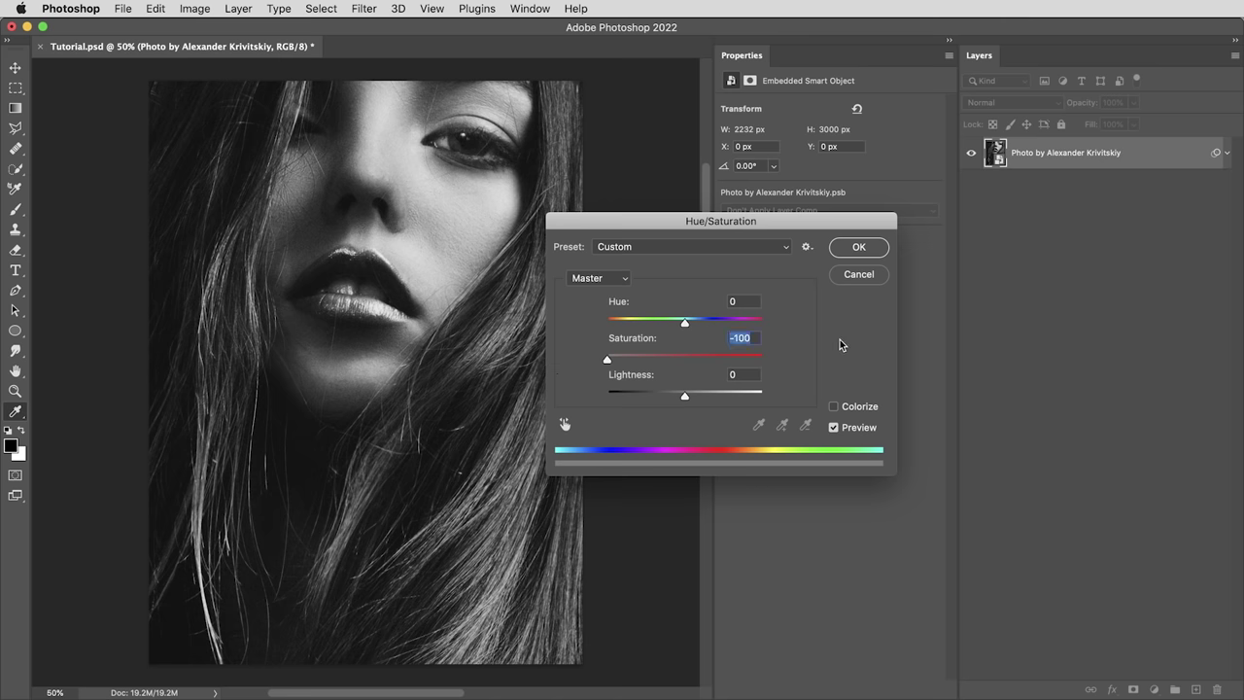
left_click(861, 248)
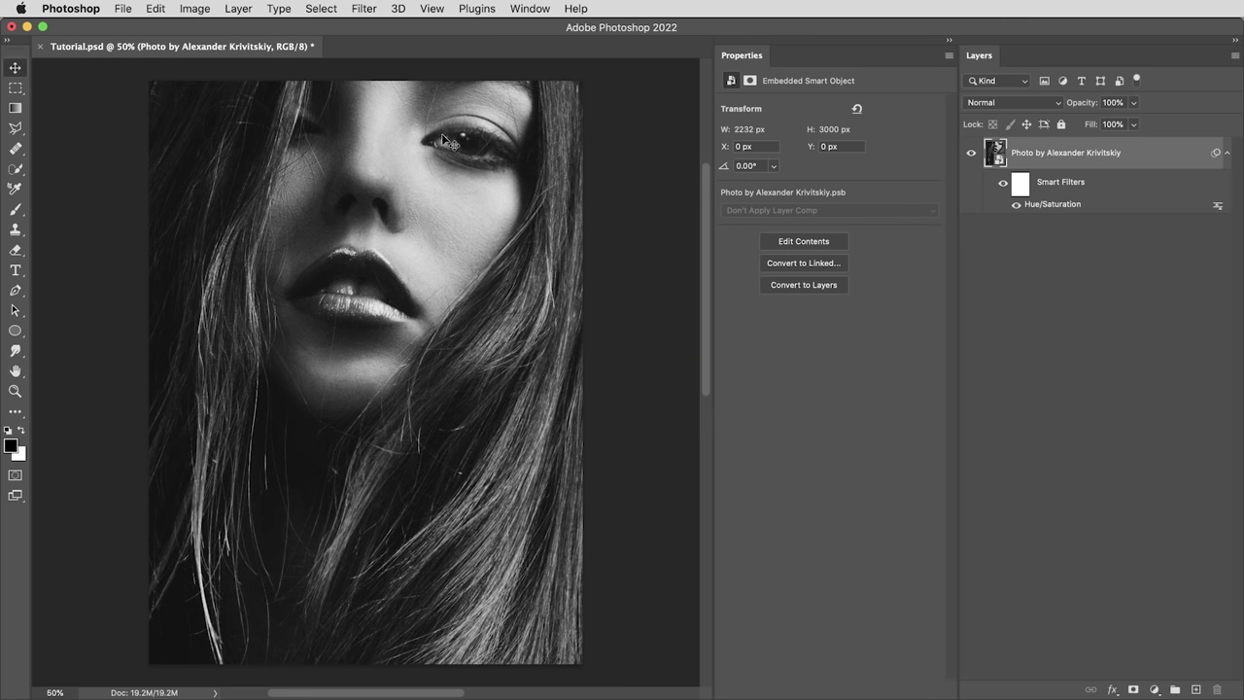
Apply an Oil Paint filter with Stylization 10.0 and Cleanliness 10.0
left_click(365, 9)
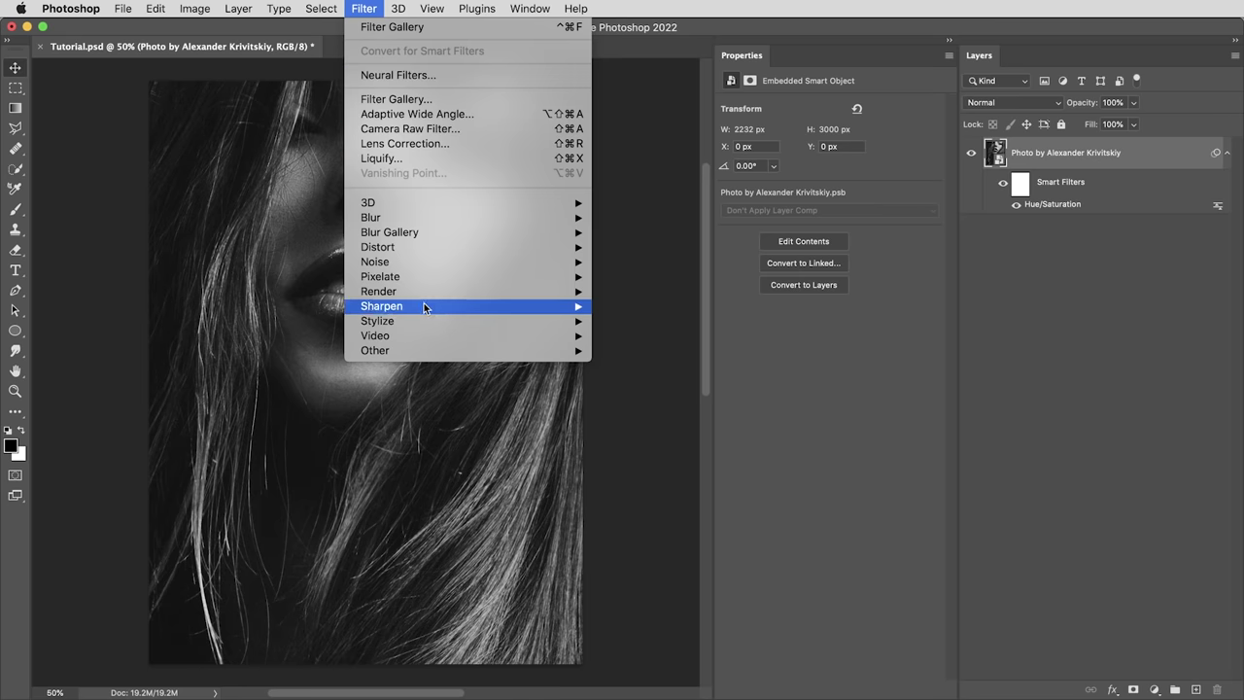
mouse_move(425, 321)
left_click(670, 380)
left_click_drag(803, 347, 950, 350)
left_click_drag(823, 383, 948, 387)
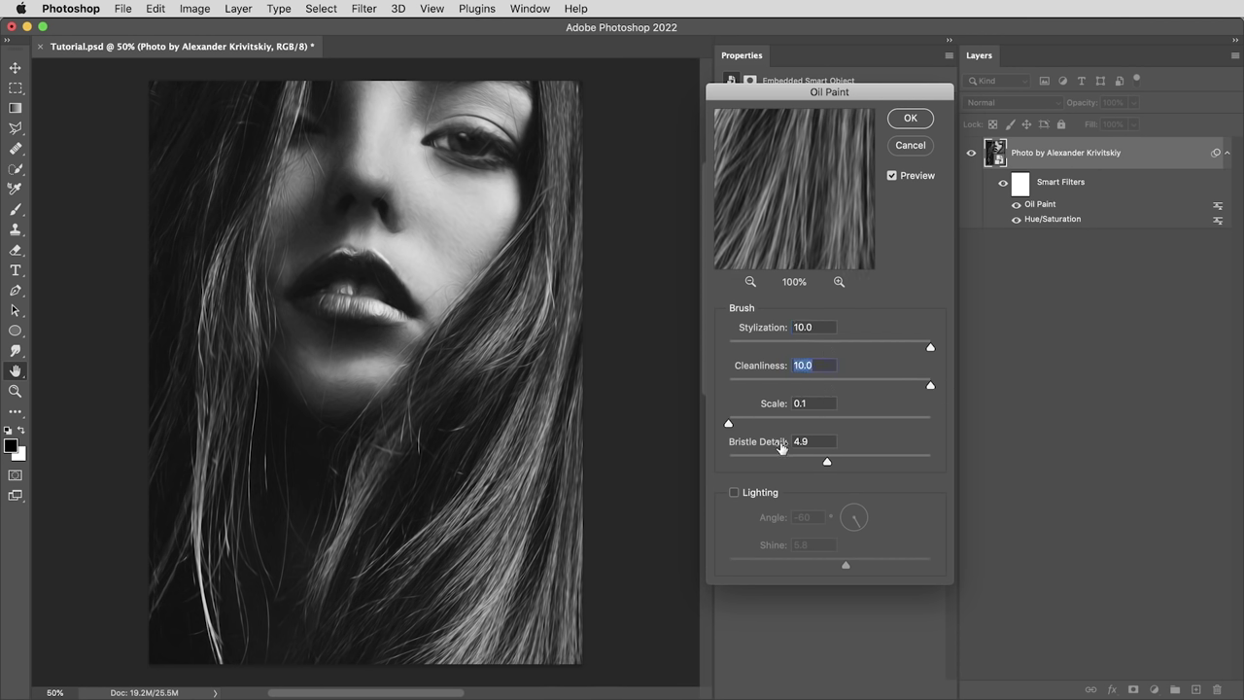
left_click(901, 176)
left_click(901, 176)
key("alt")
key("super+1")
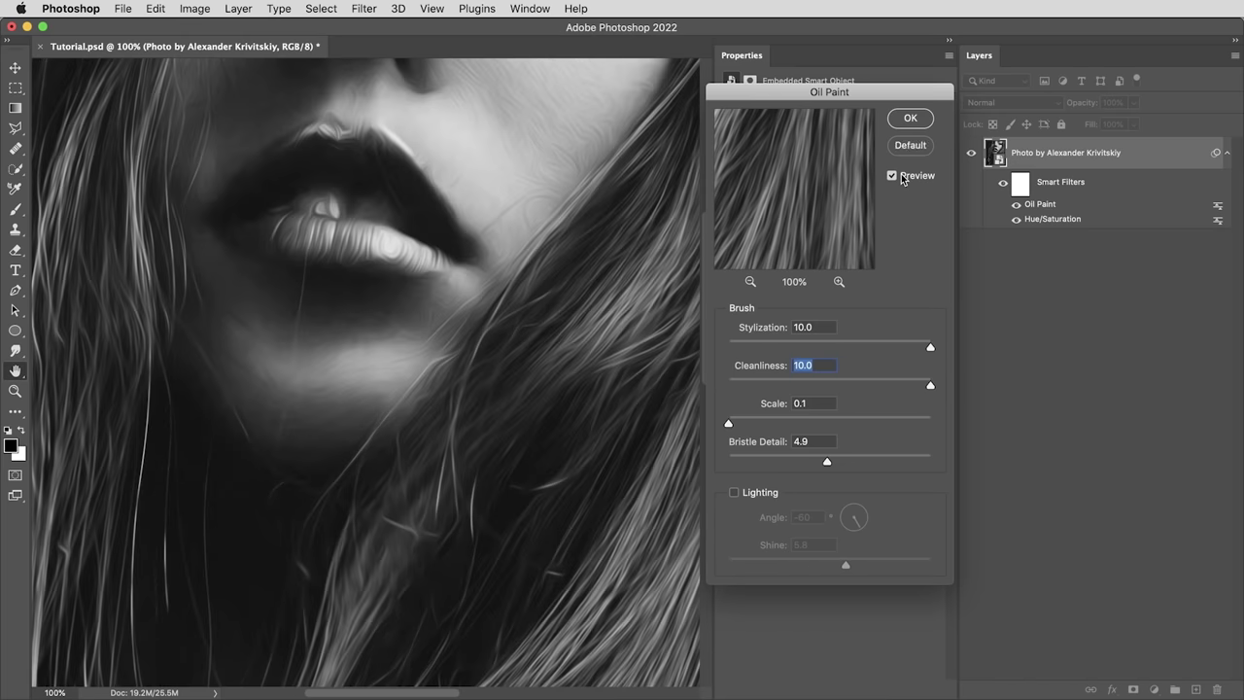
key("super+minus")
key("super+minus")
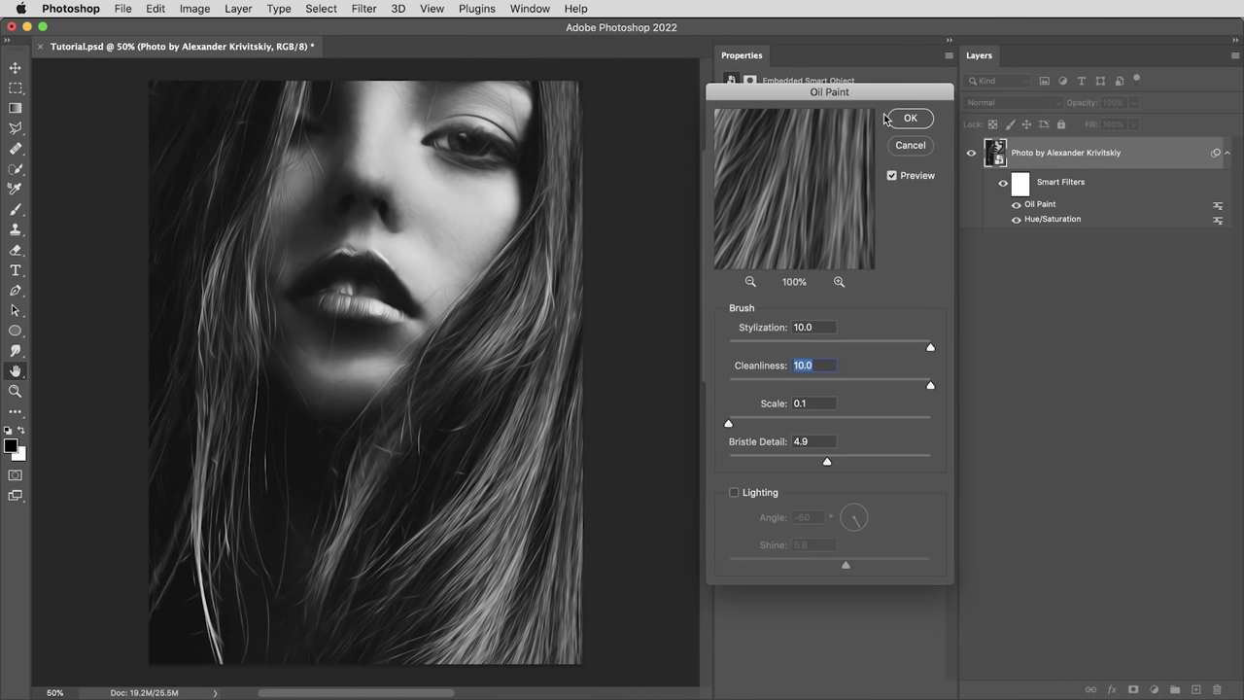
left_click(909, 120)
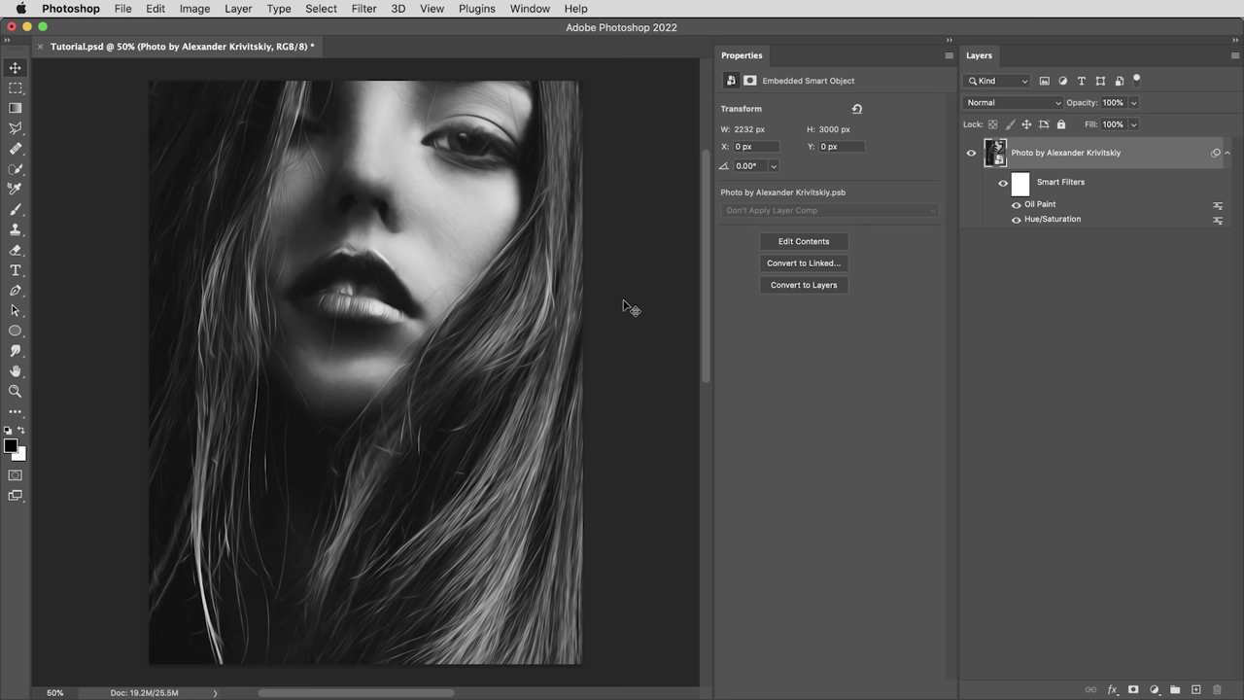
Apply Shadows/Highlights at 35% shadows amount and toggle its visibility to compare
left_click(197, 9)
mouse_move(206, 54)
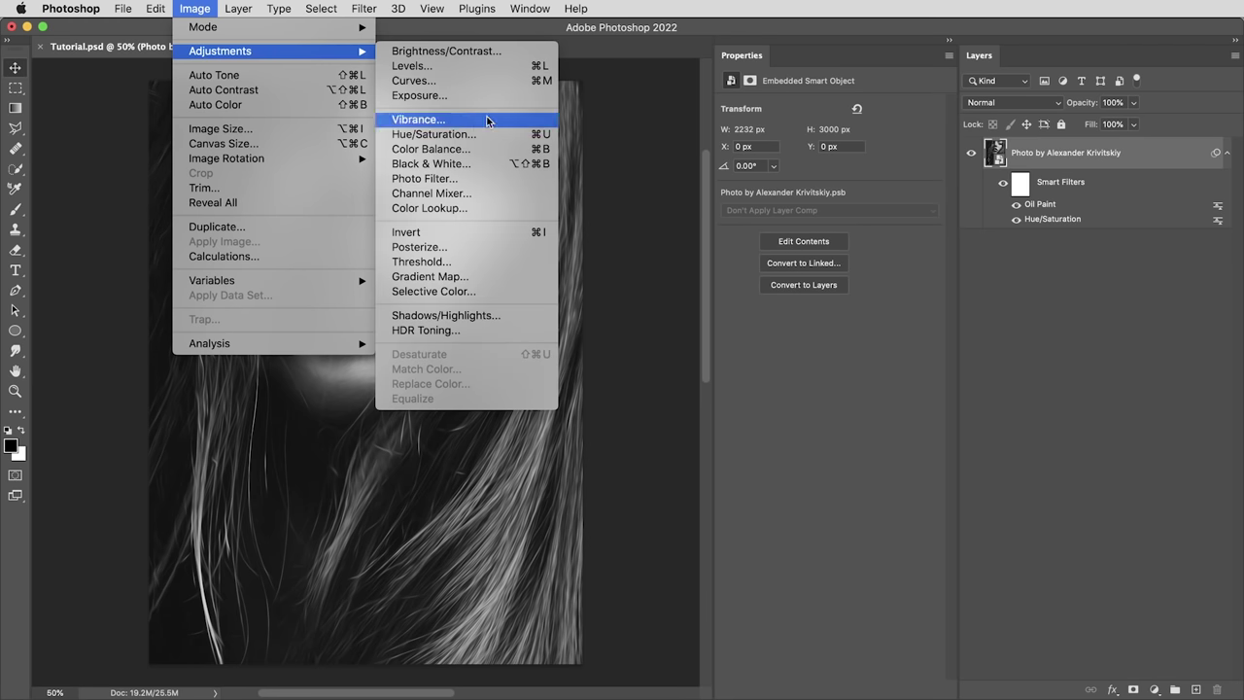
left_click(494, 311)
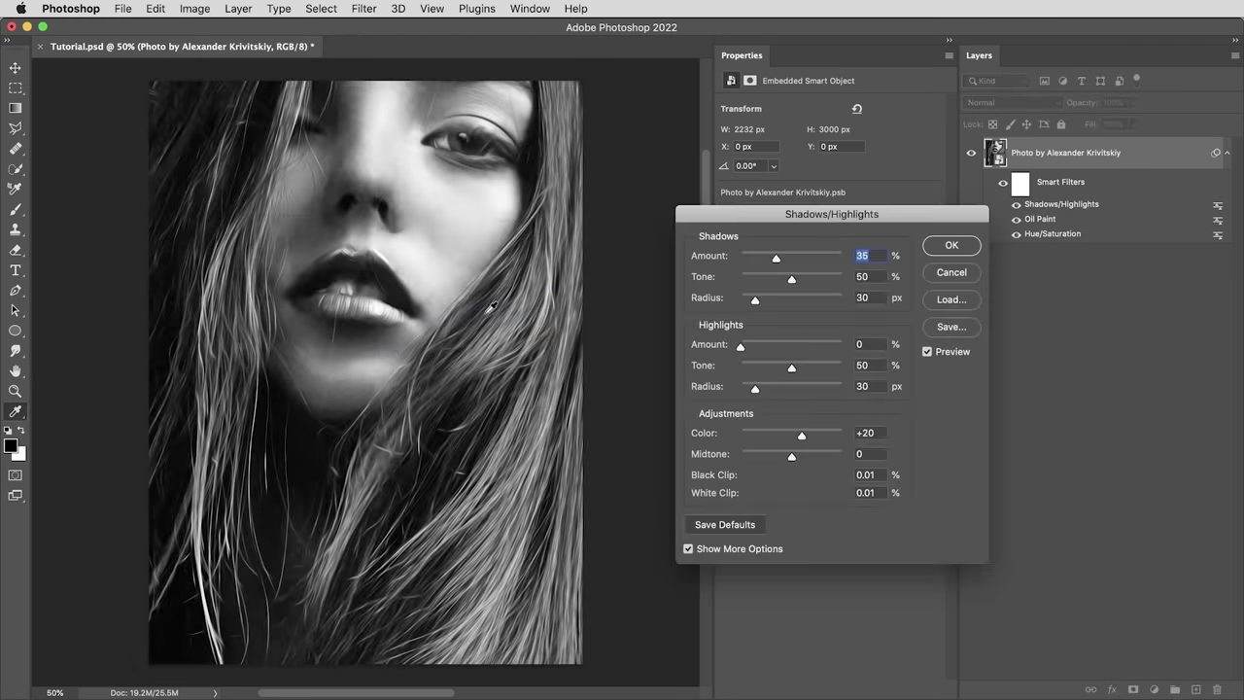
left_click_drag(762, 215, 607, 180)
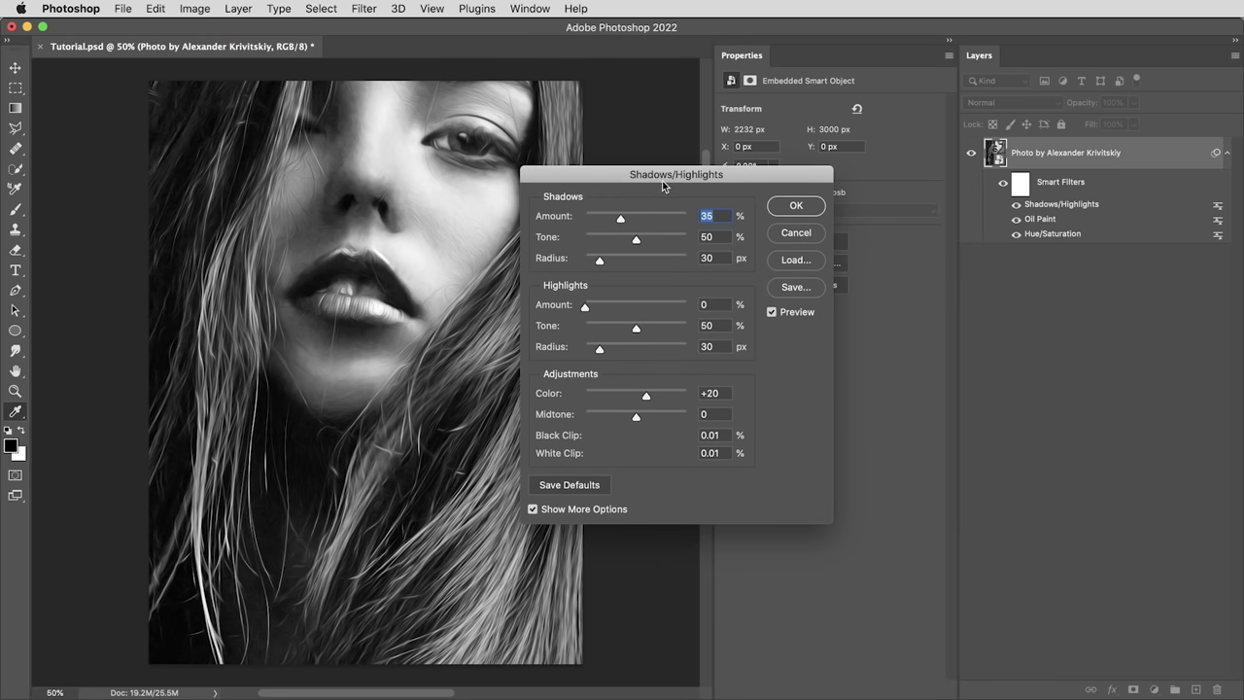
left_click(795, 208)
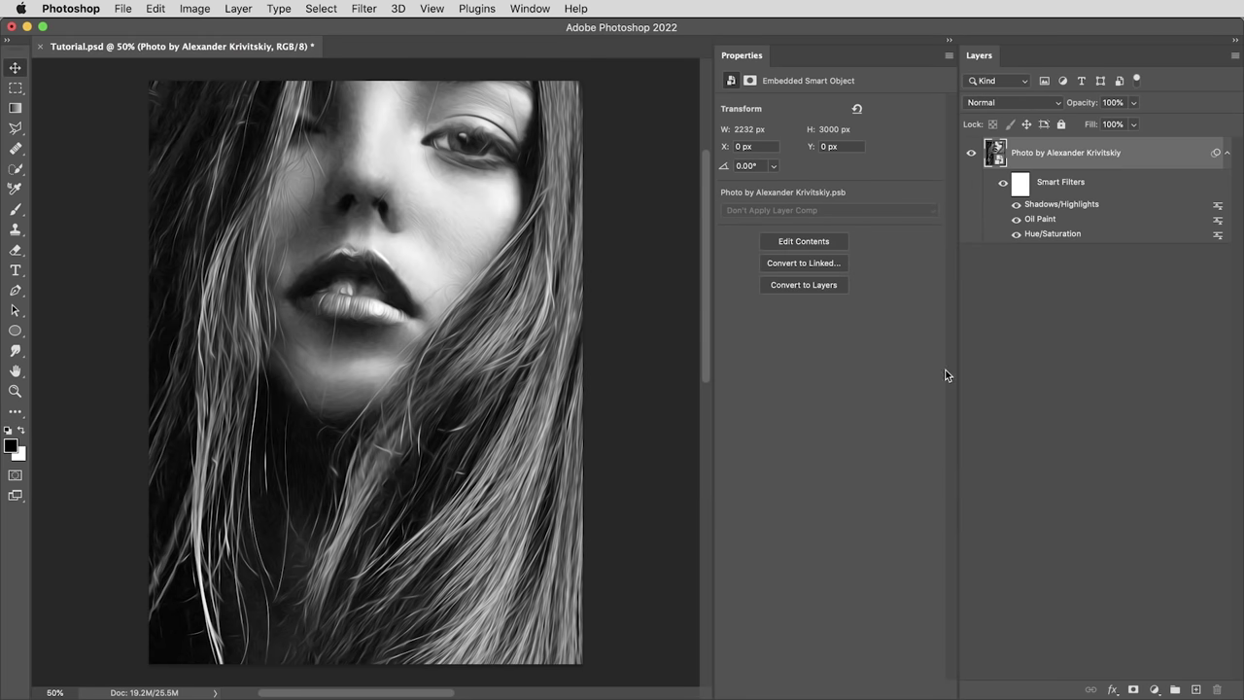
left_click(1017, 206)
left_click(1017, 206)
Choose the Cutout effect in Filter Gallery and raise Number of Levels to 8
left_click(359, 8)
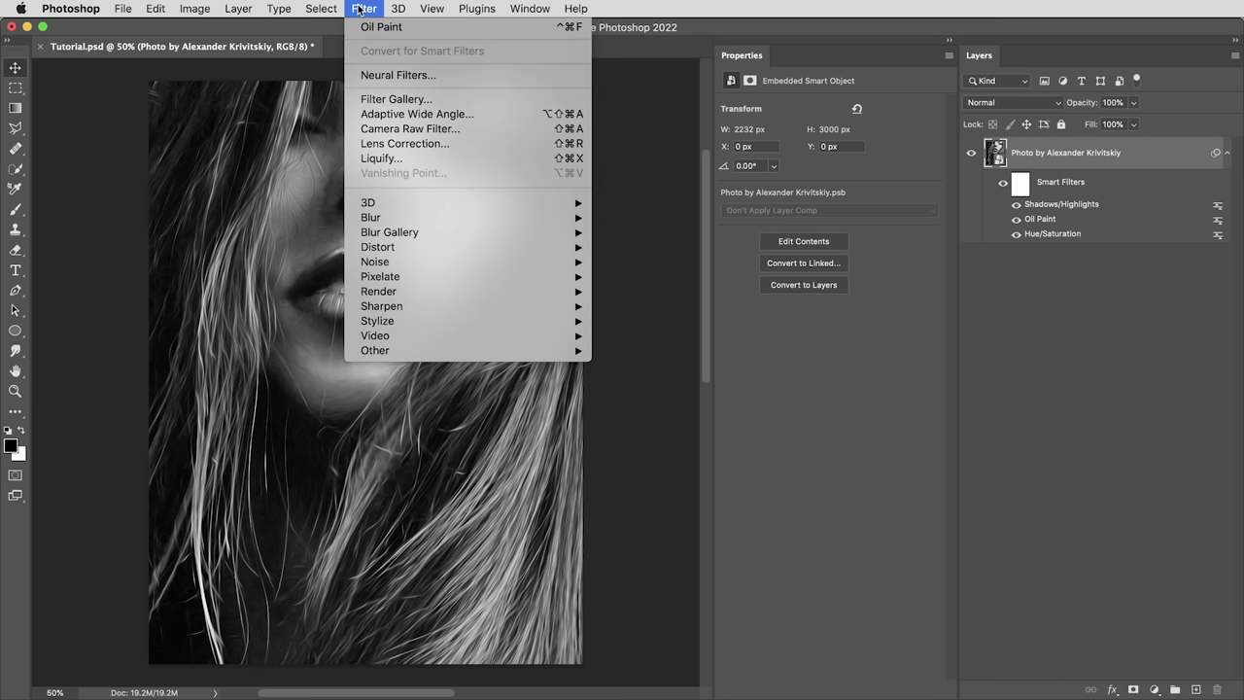
left_click(401, 101)
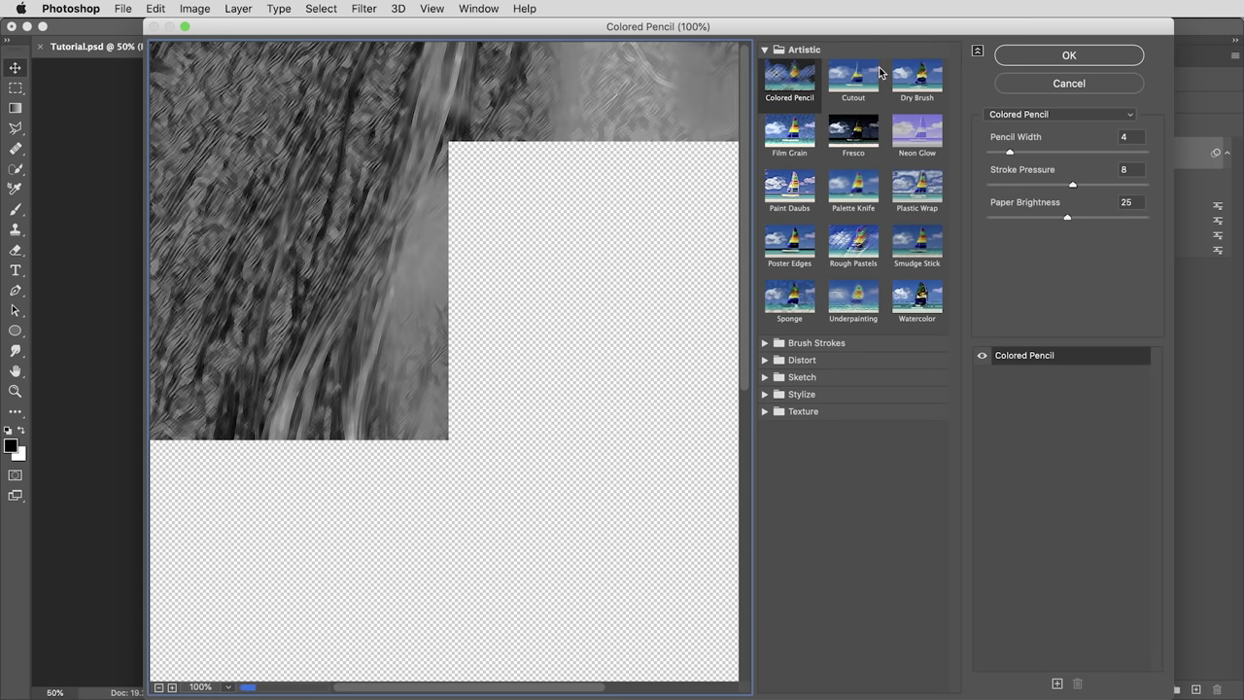
left_click(868, 76)
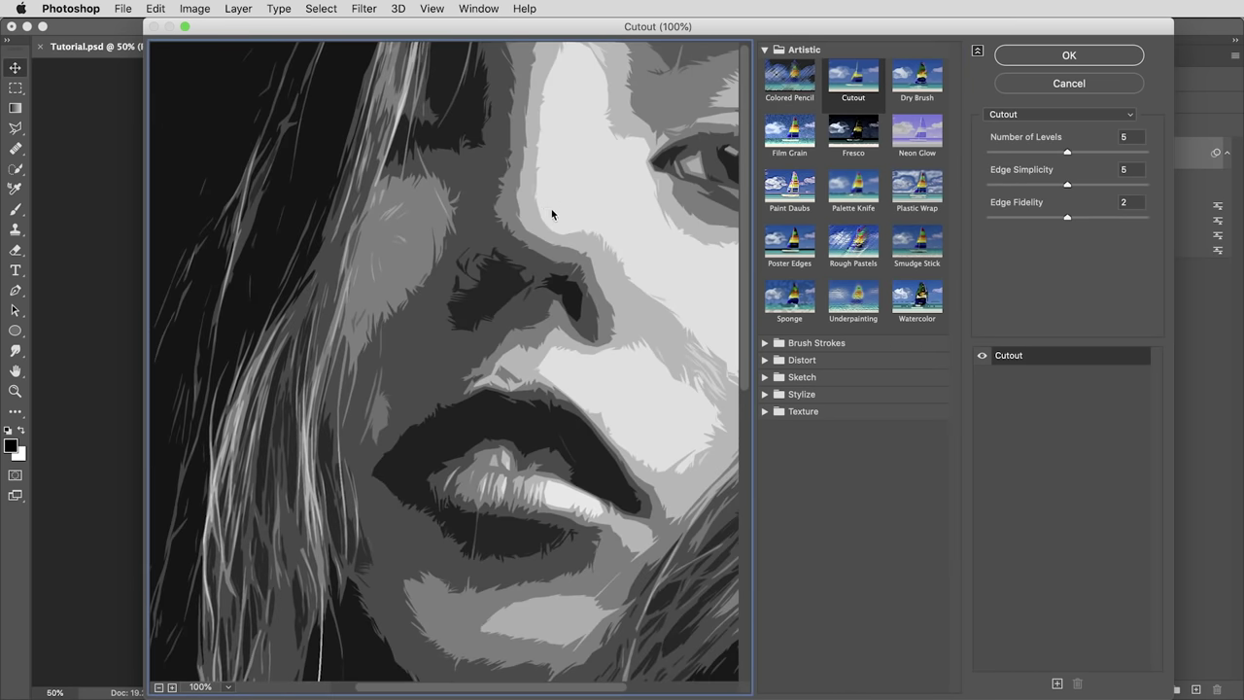
left_click(555, 209, "alt")
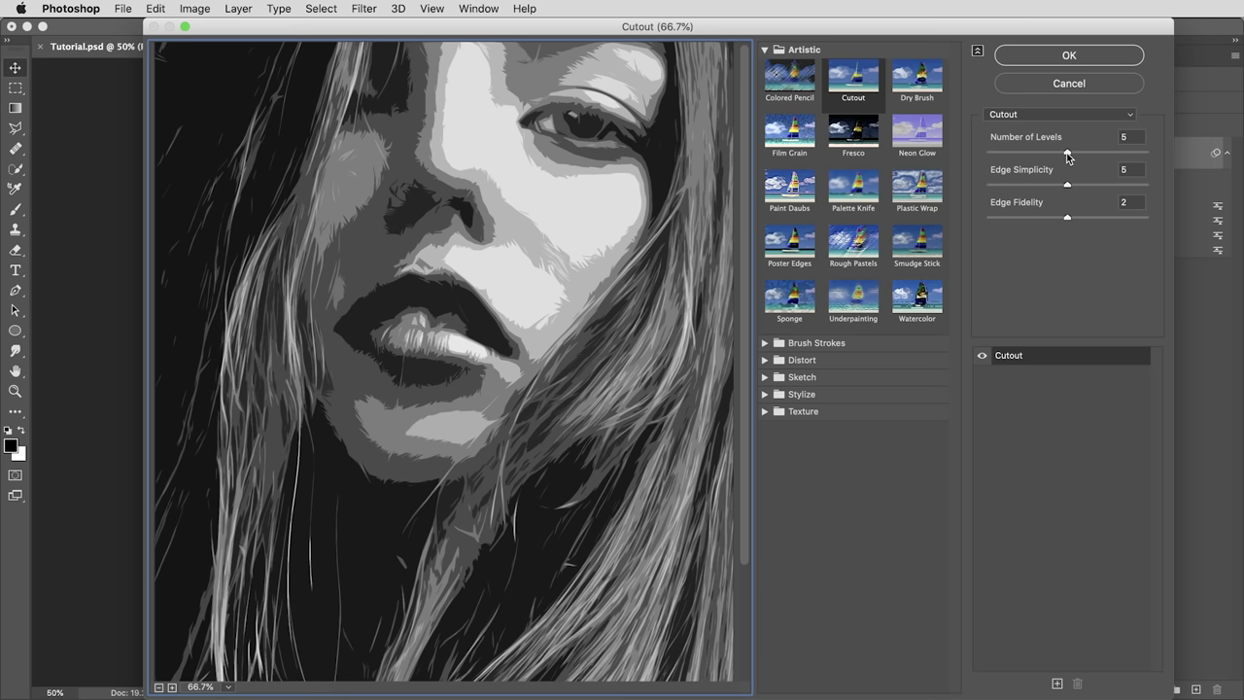
left_click_drag(1068, 154, 1135, 161)
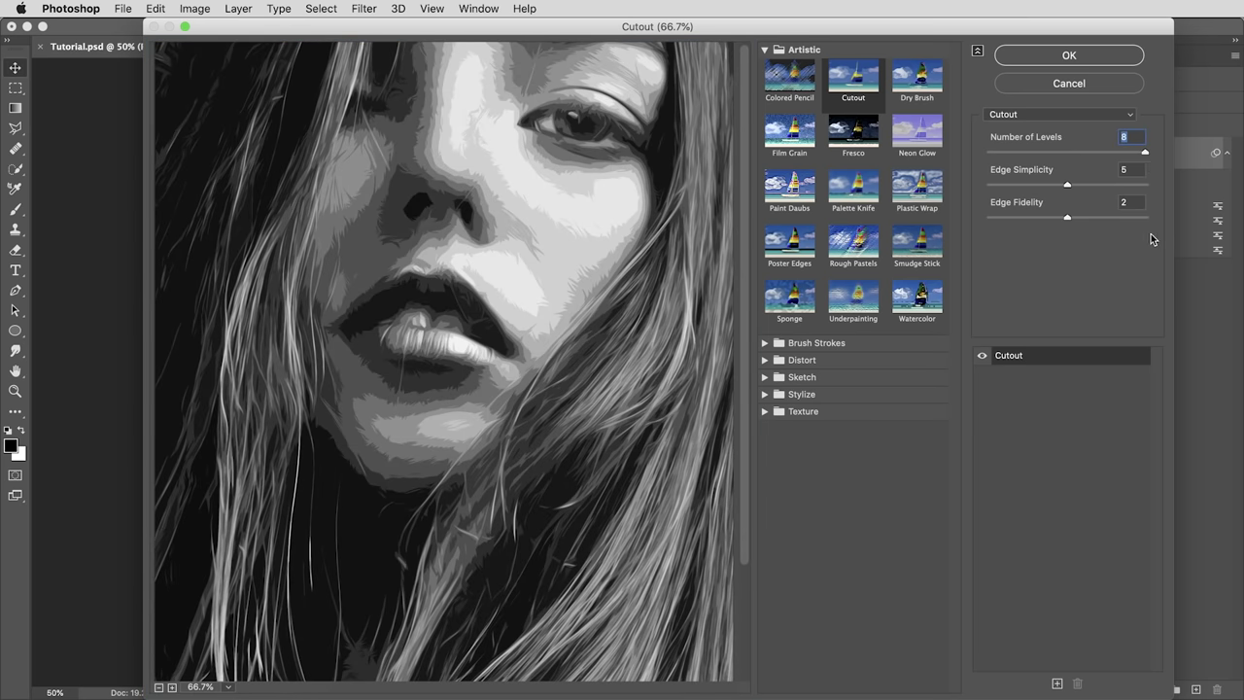
Set Cutout Edge Simplicity 7 and Edge Fidelity 1, apply, then review settings unchanged
left_click_drag(1069, 188, 1123, 190)
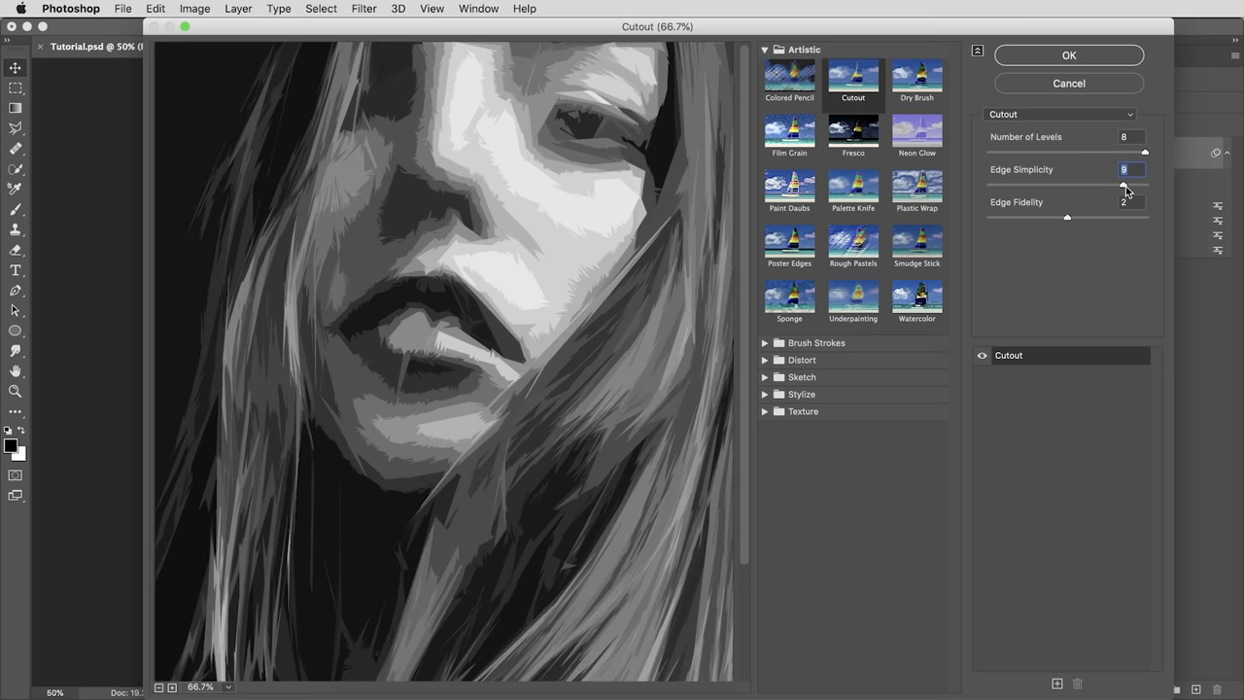
left_click(1068, 219)
left_click_drag(1032, 221, 1006, 222)
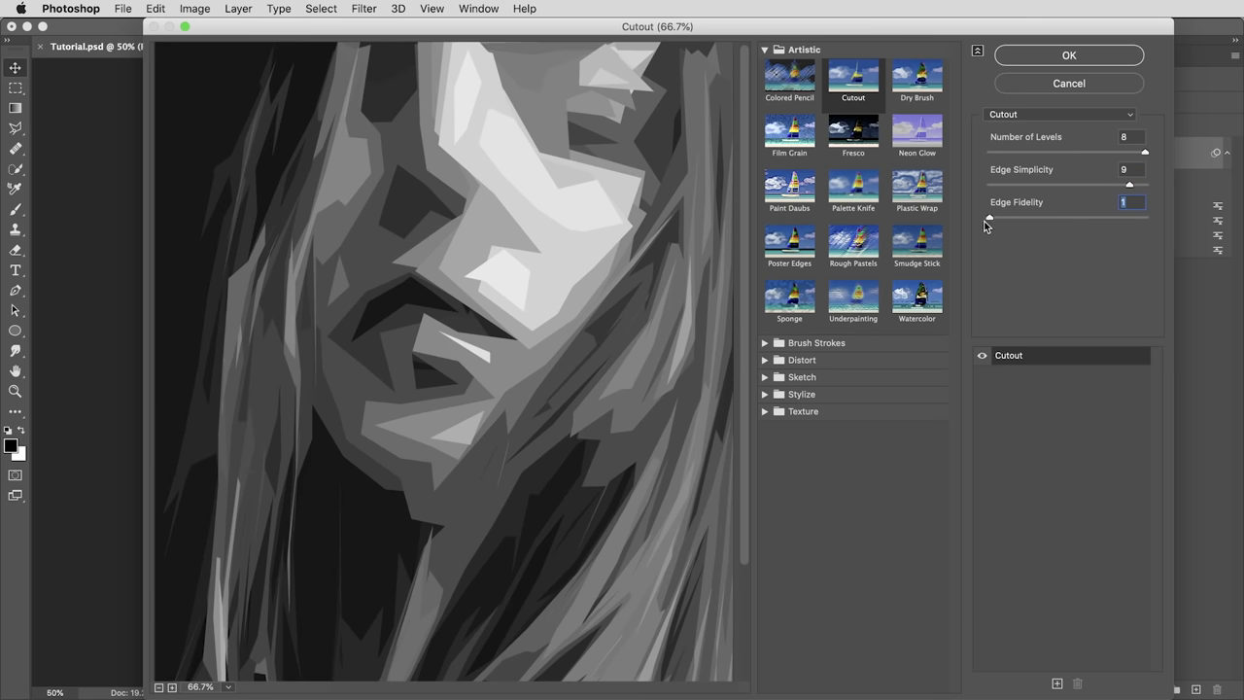
left_click_drag(1129, 185, 1102, 186)
mouse_move(990, 218)
left_mouse_down()
mouse_move(1074, 223)
mouse_move(978, 223)
left_mouse_up()
mouse_move(1100, 187)
left_mouse_down()
mouse_move(1064, 189)
mouse_move(1092, 192)
left_mouse_up()
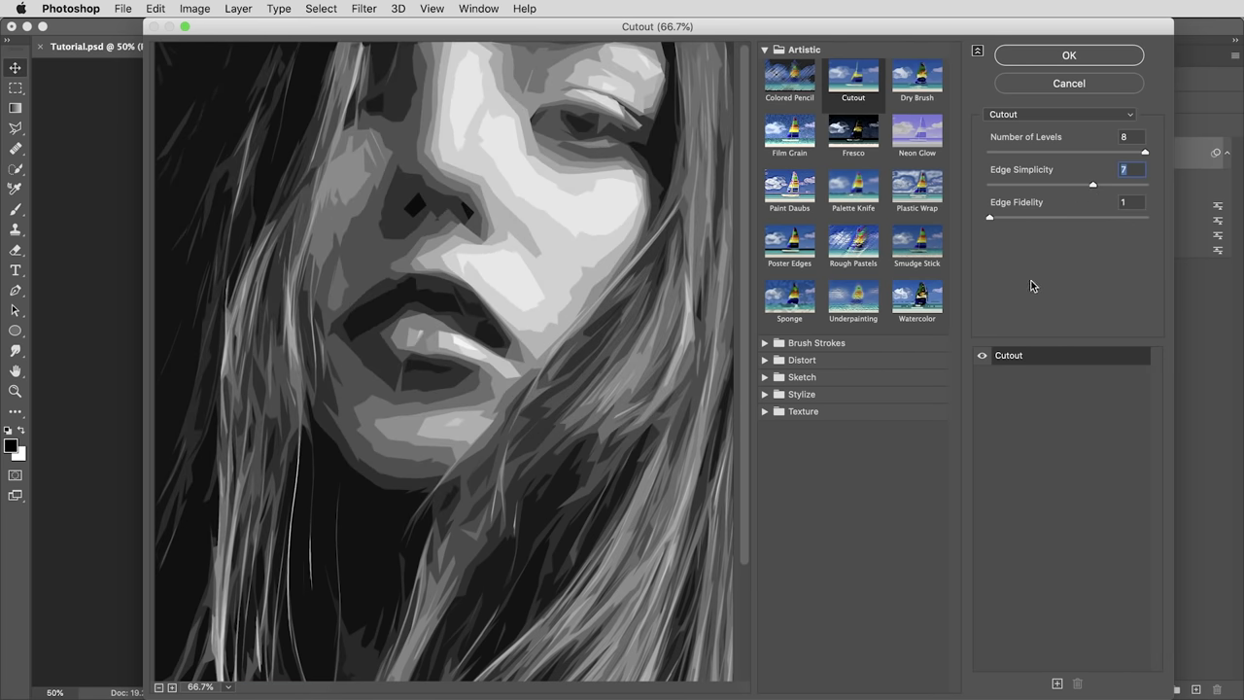
left_click(1070, 58)
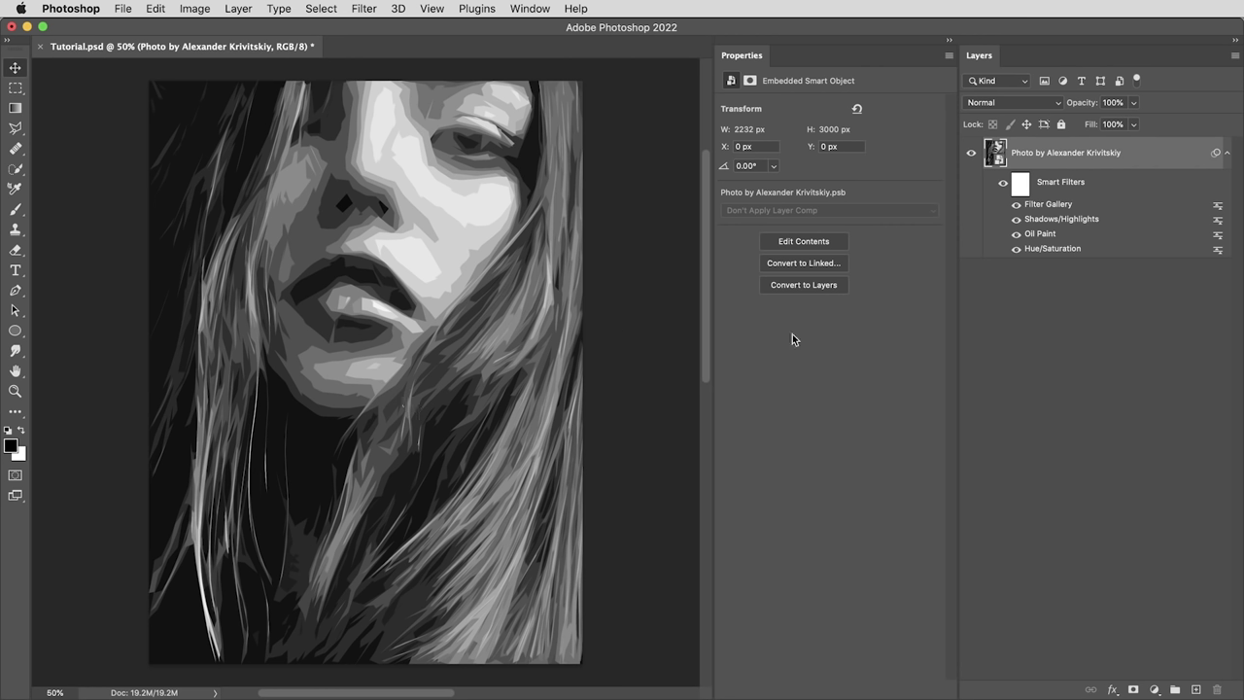
double_click(1048, 204)
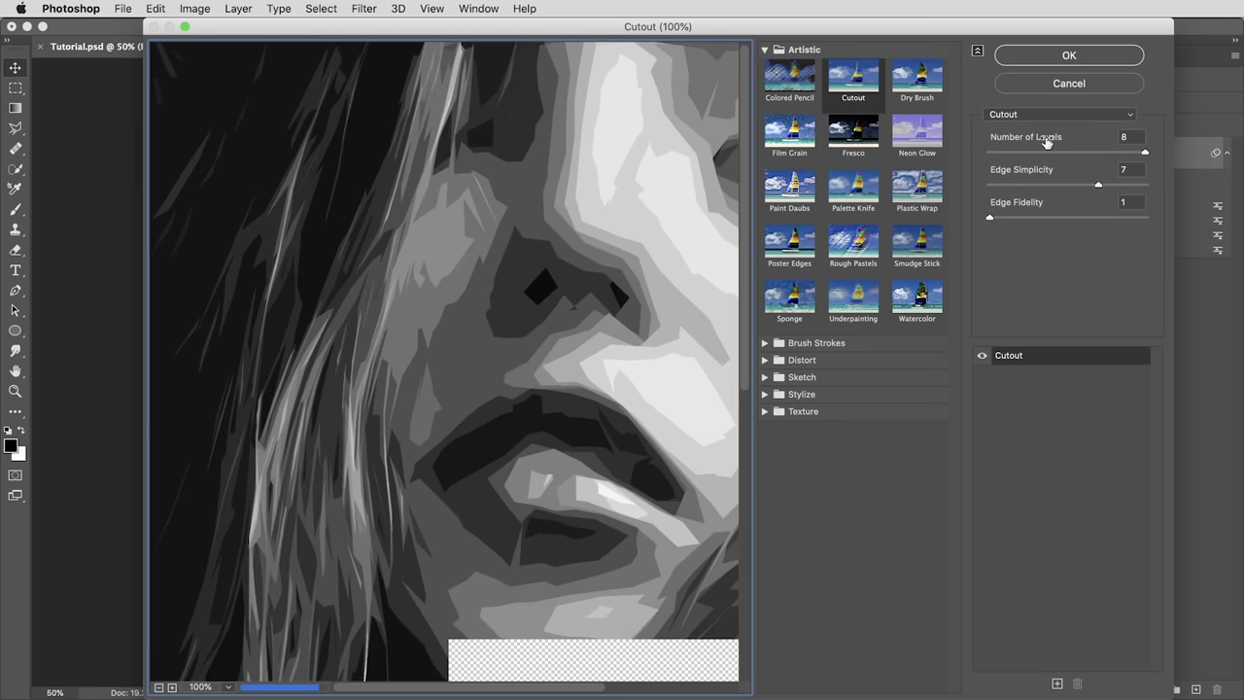
left_click(1069, 83)
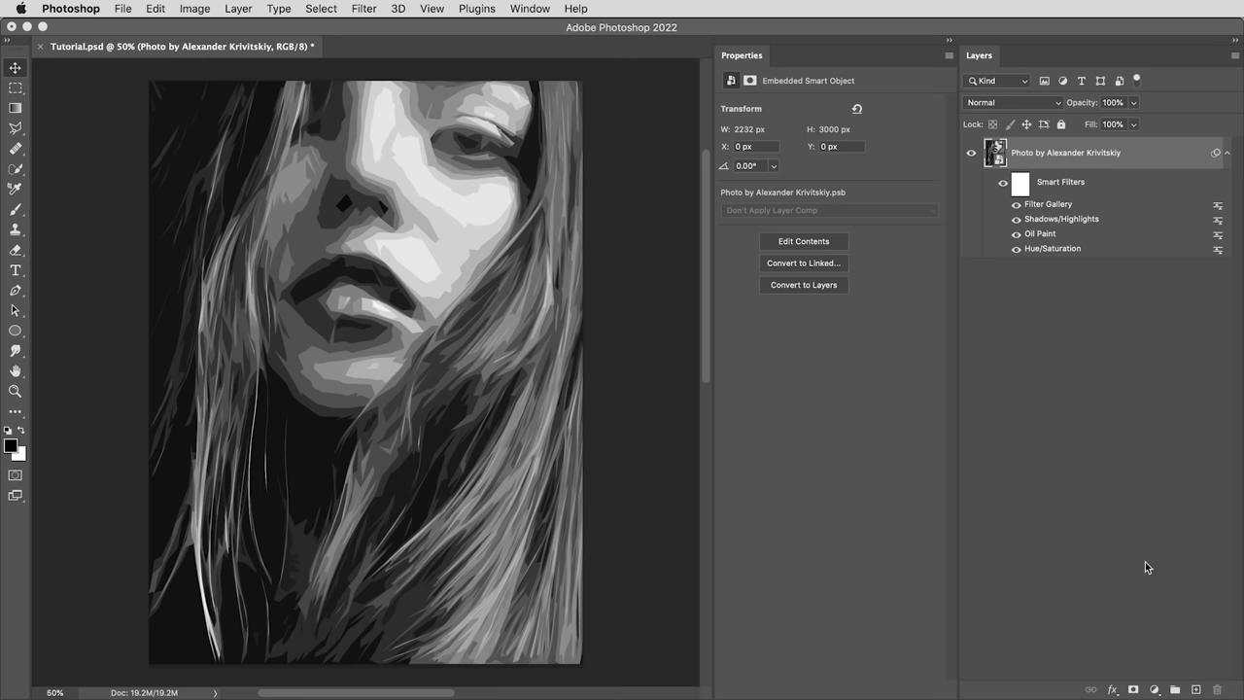
Add a Posterize adjustment layer, leaving Levels at 4
left_click(1155, 689)
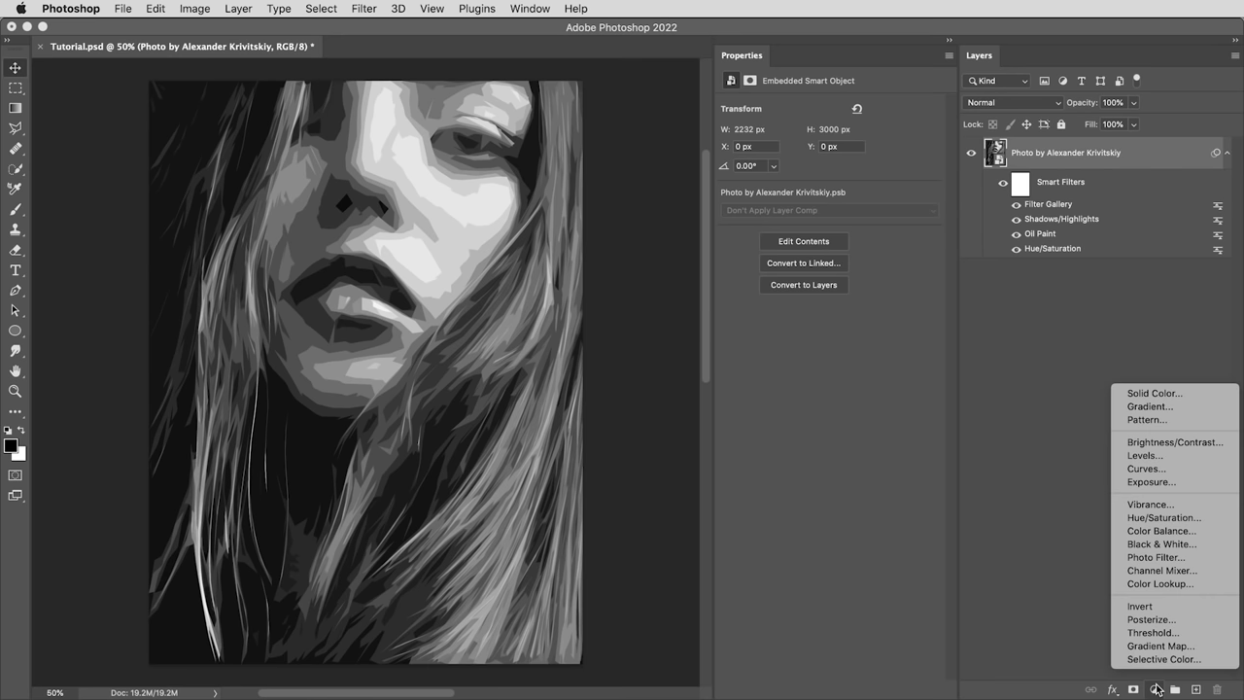
left_click(1157, 619)
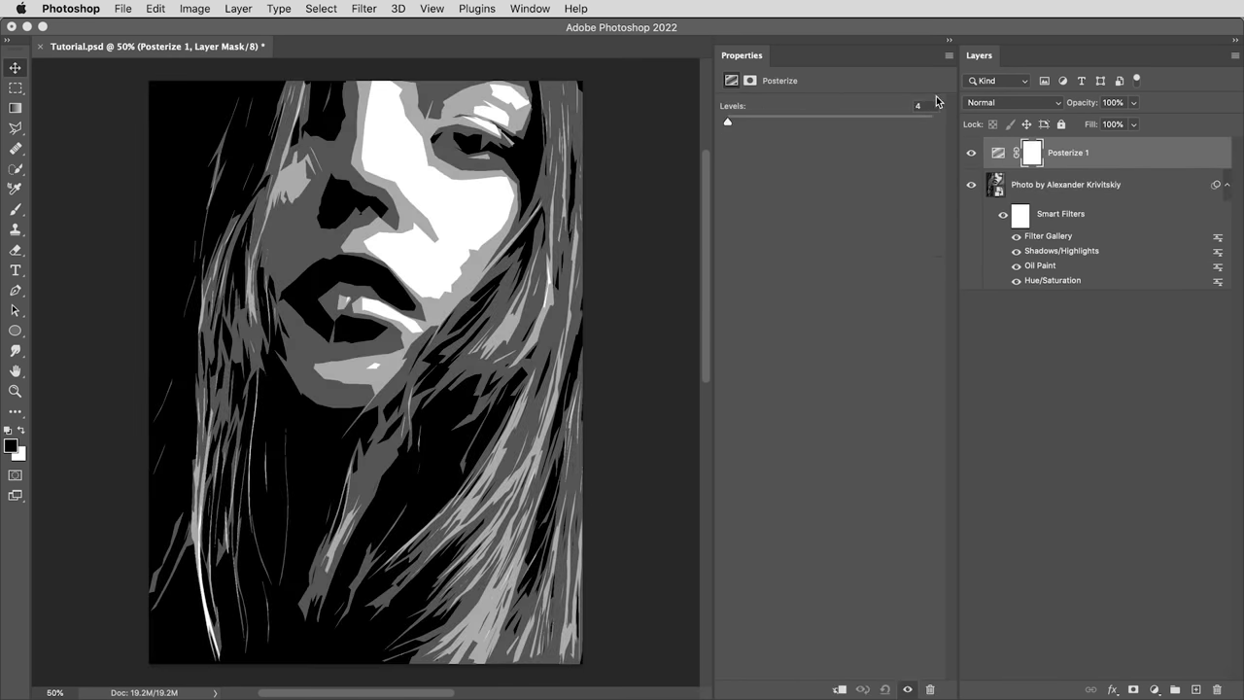
left_click(919, 105)
Add a Levels layer above the photo with white input 214, then select it with Posterize 1
left_click(998, 153)
left_click(1066, 191)
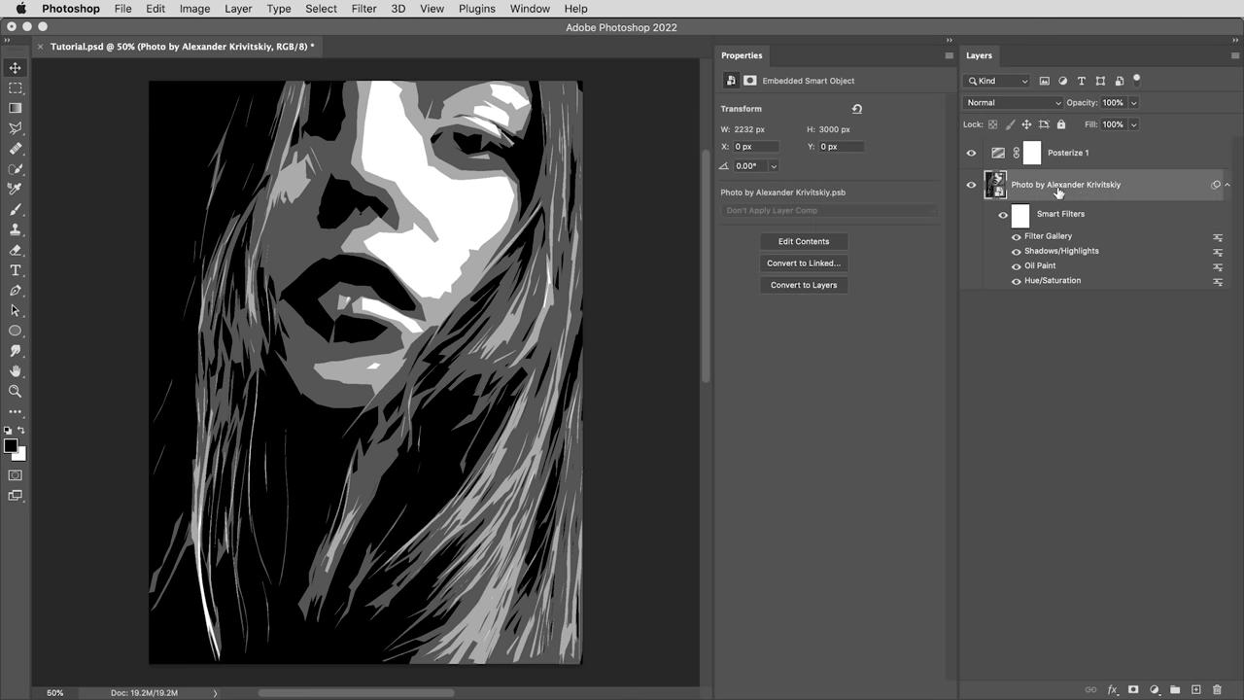
left_click(1154, 689)
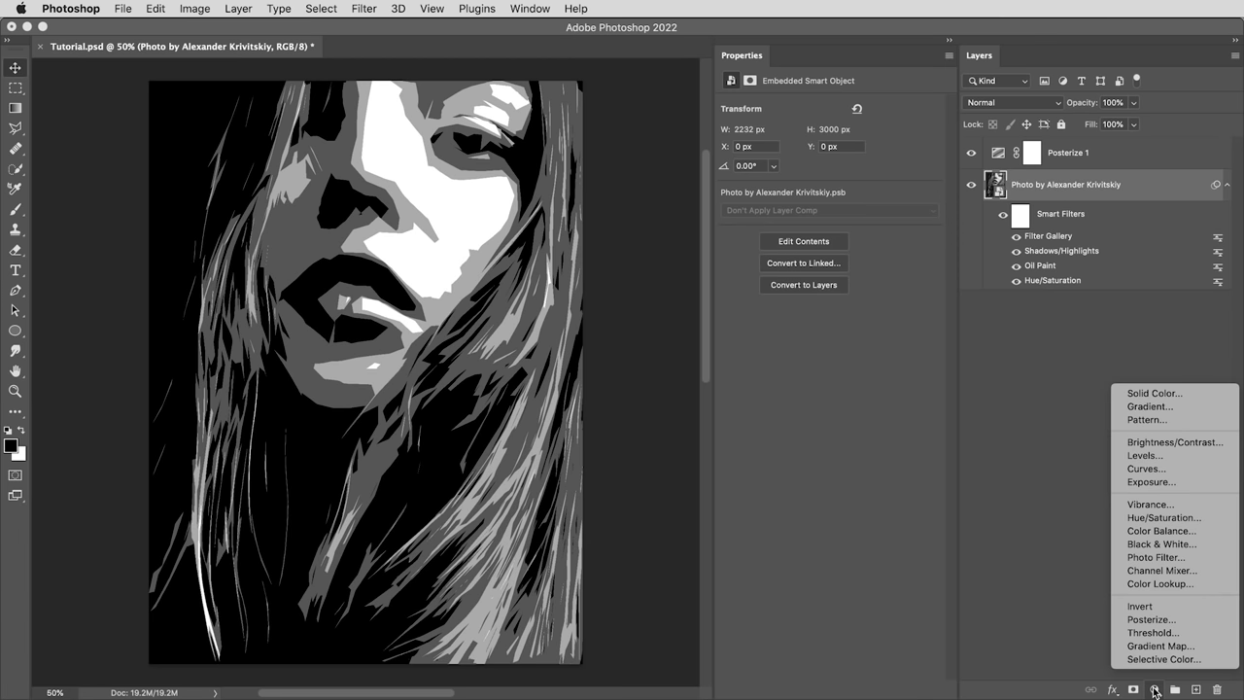
left_click(1143, 455)
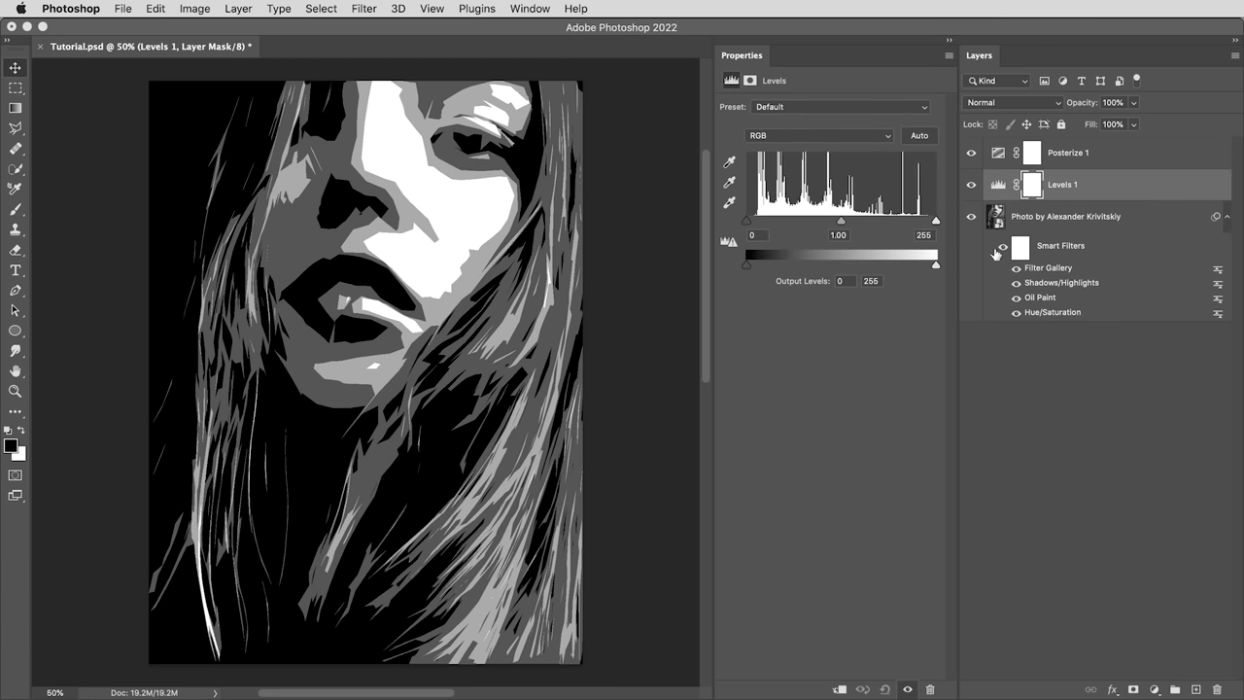
mouse_move(840, 222)
left_mouse_down()
mouse_move(886, 223)
mouse_move(819, 223)
mouse_move(870, 223)
mouse_move(834, 222)
mouse_move(859, 223)
left_mouse_up()
left_click_drag(935, 221, 889, 221)
mouse_move(814, 223)
left_mouse_down()
mouse_move(904, 222)
mouse_move(826, 219)
left_mouse_up()
left_click_drag(905, 222, 908, 224)
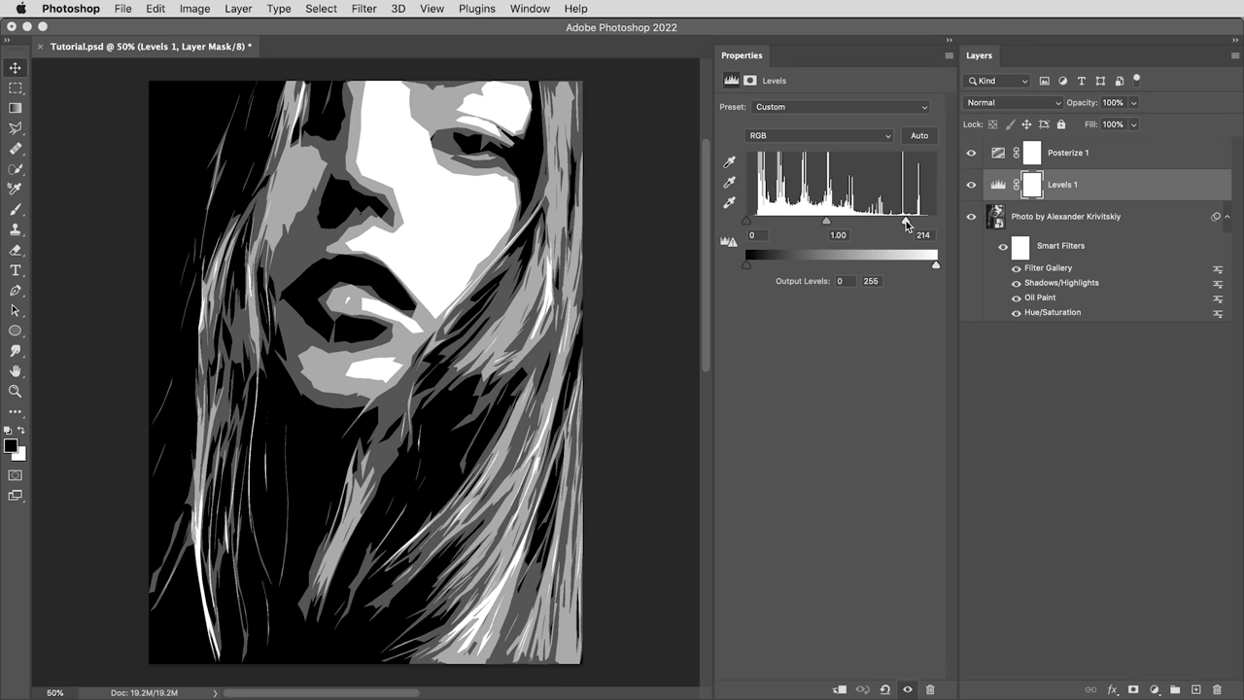
left_click(1121, 160, "shift")
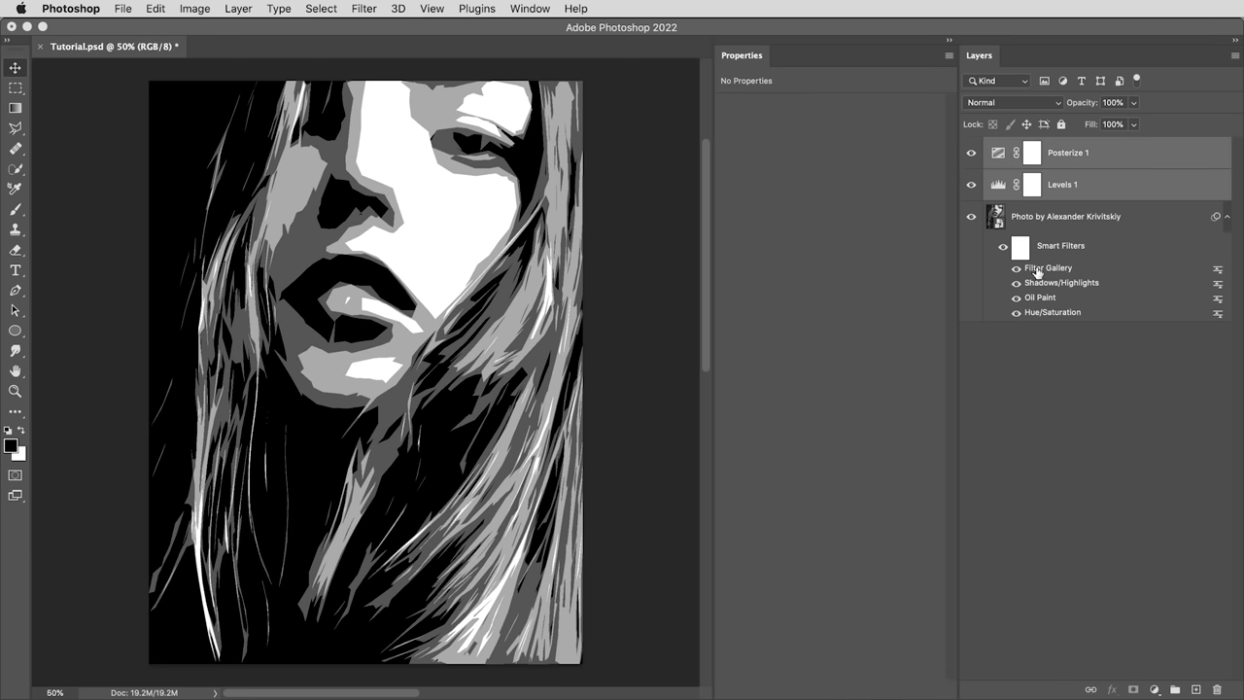
left_click(1157, 157)
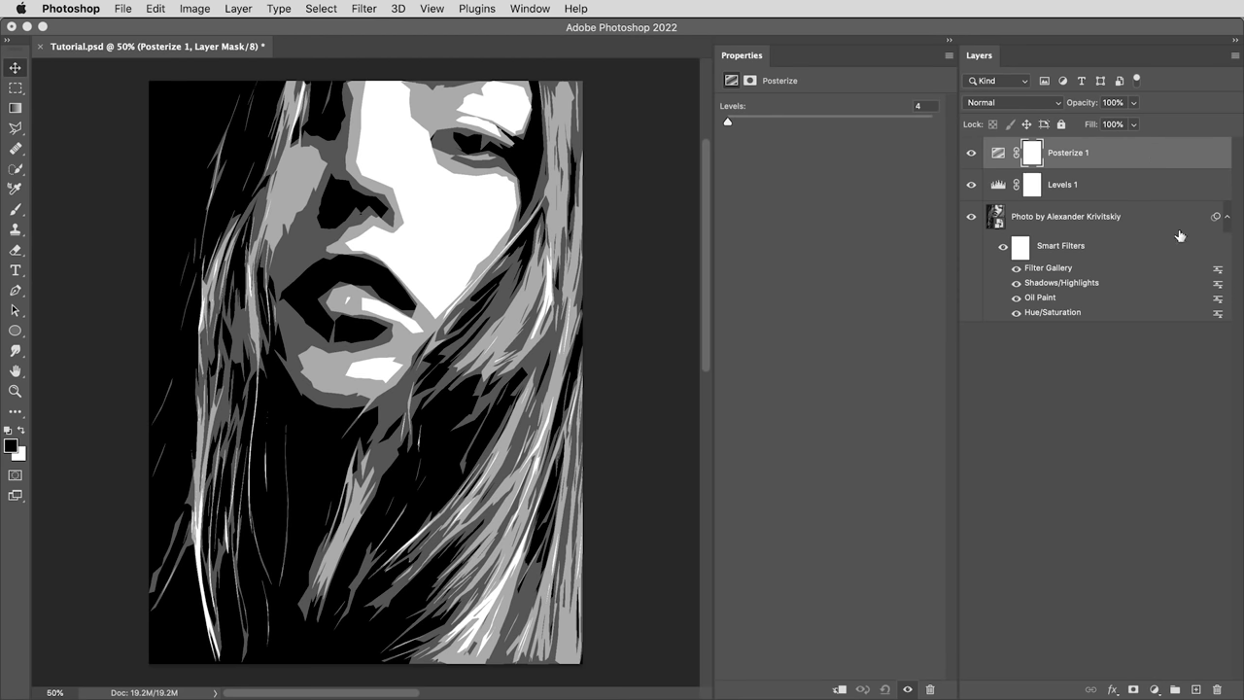
key("super+equal")
key("super+equal")
left_click_drag(475, 360, 466, 402)
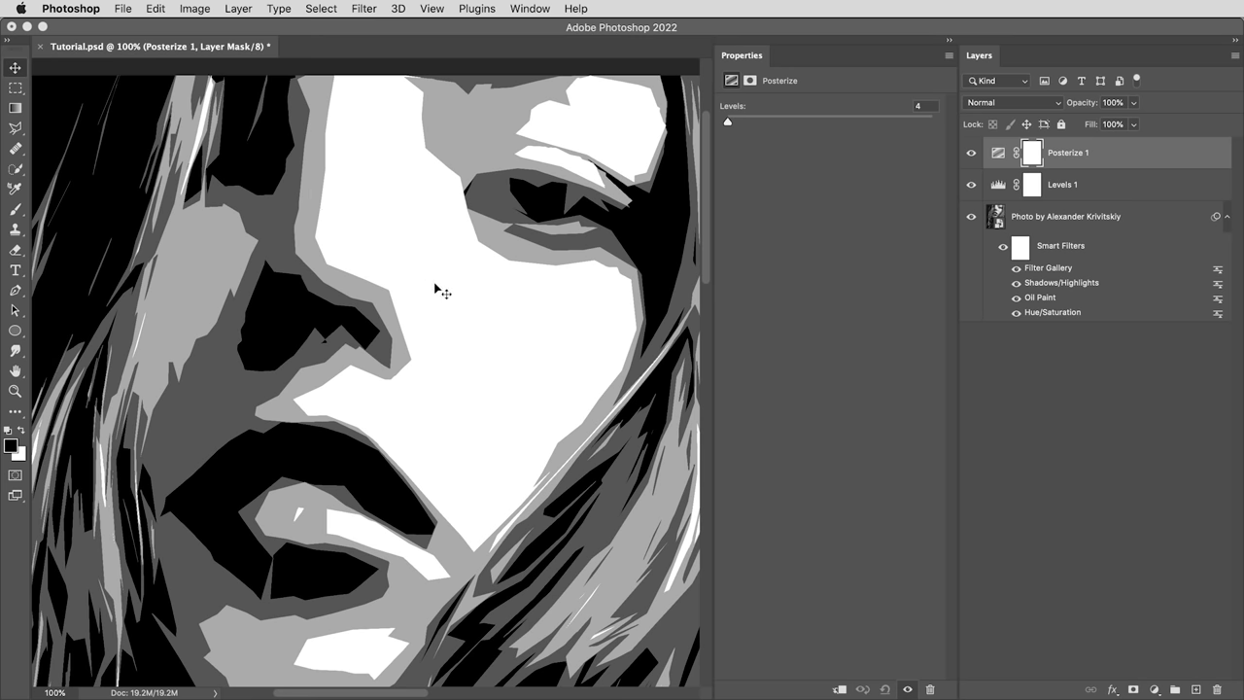
left_click_drag(487, 328, 487, 288)
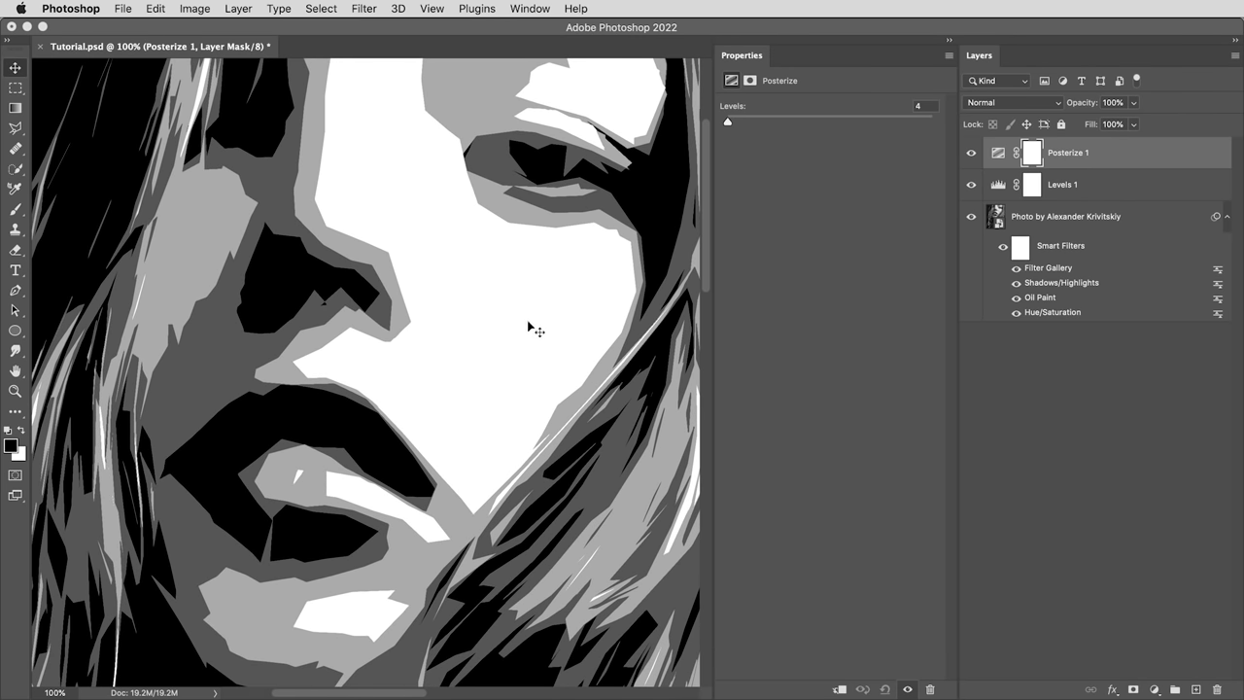
key("super+0")
key("super+minus")
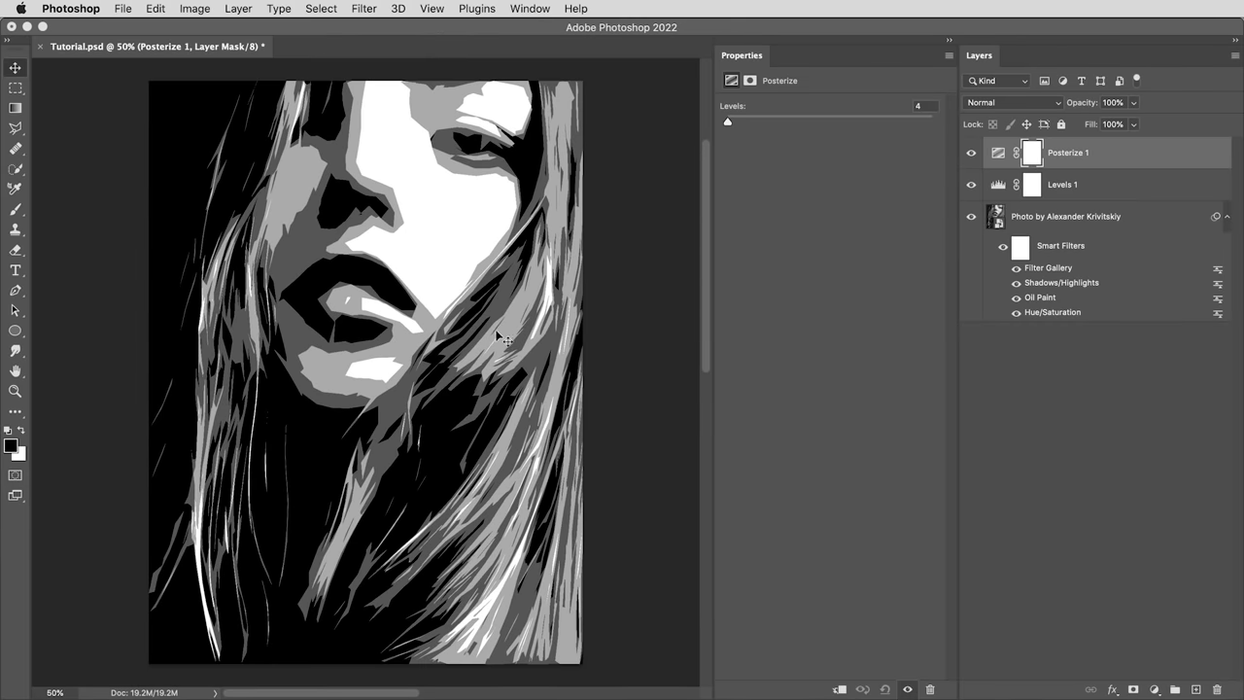
Add a Gradient Map adjustment layer and open its black-to-white gradient in the Gradient Editor
left_click(1155, 690)
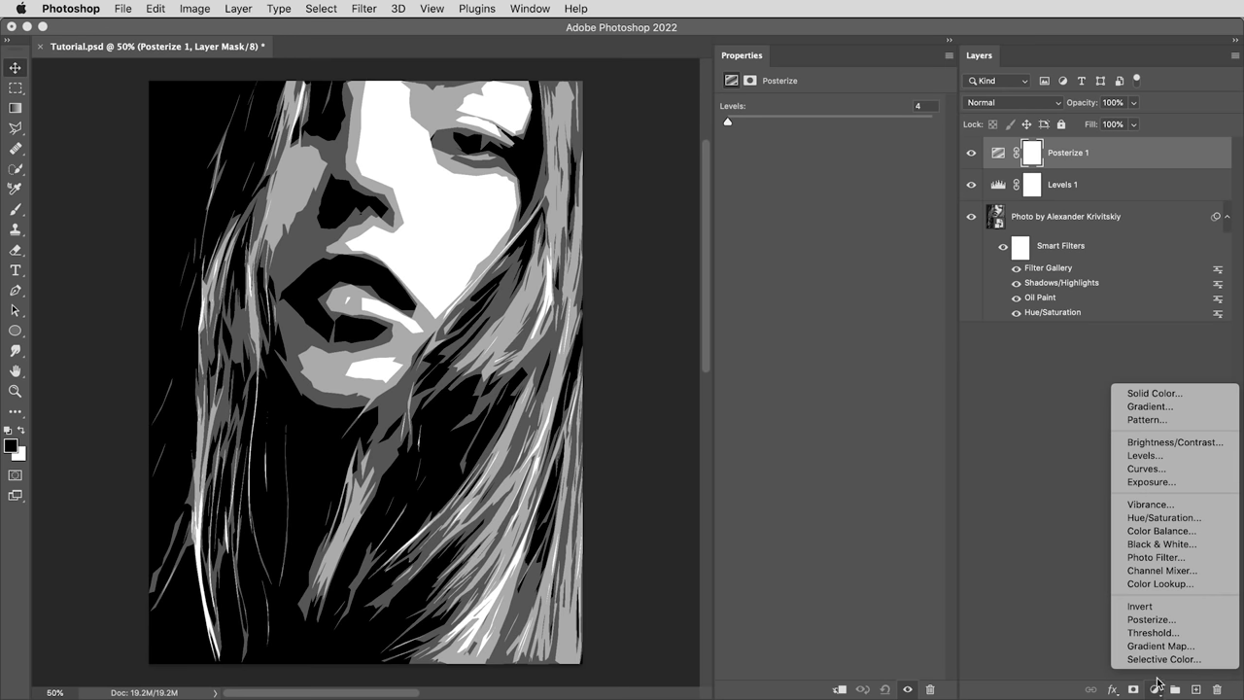
left_click(1162, 646)
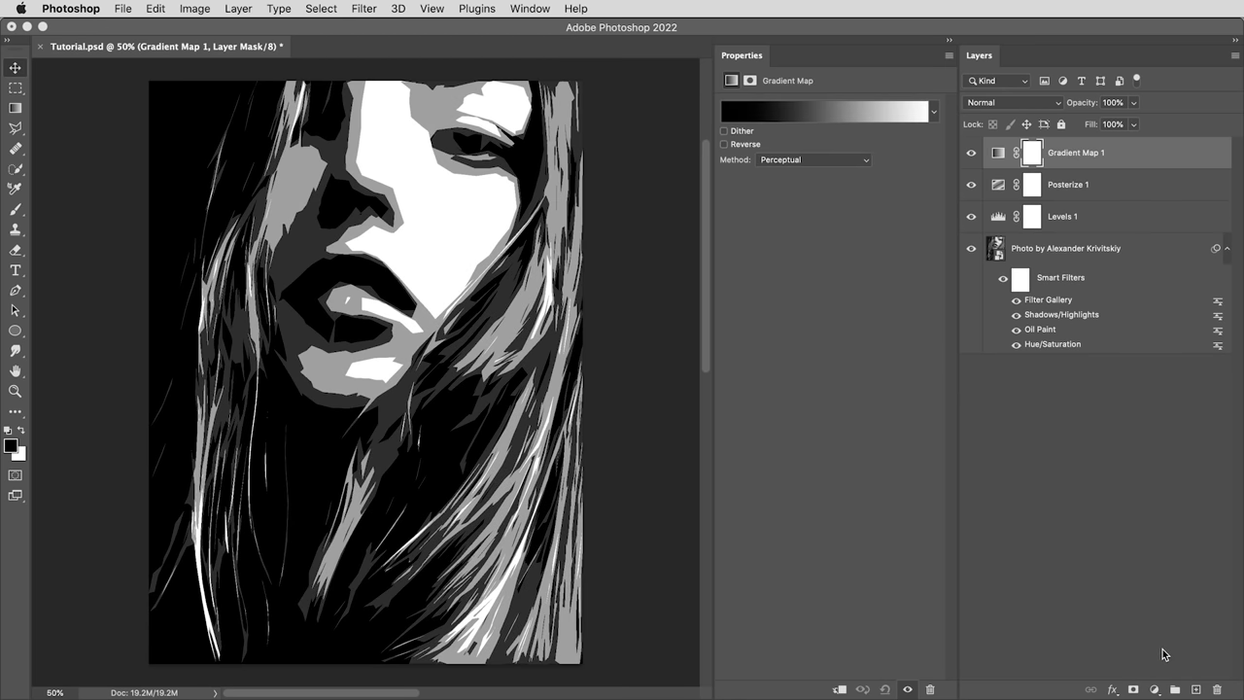
left_click(819, 112)
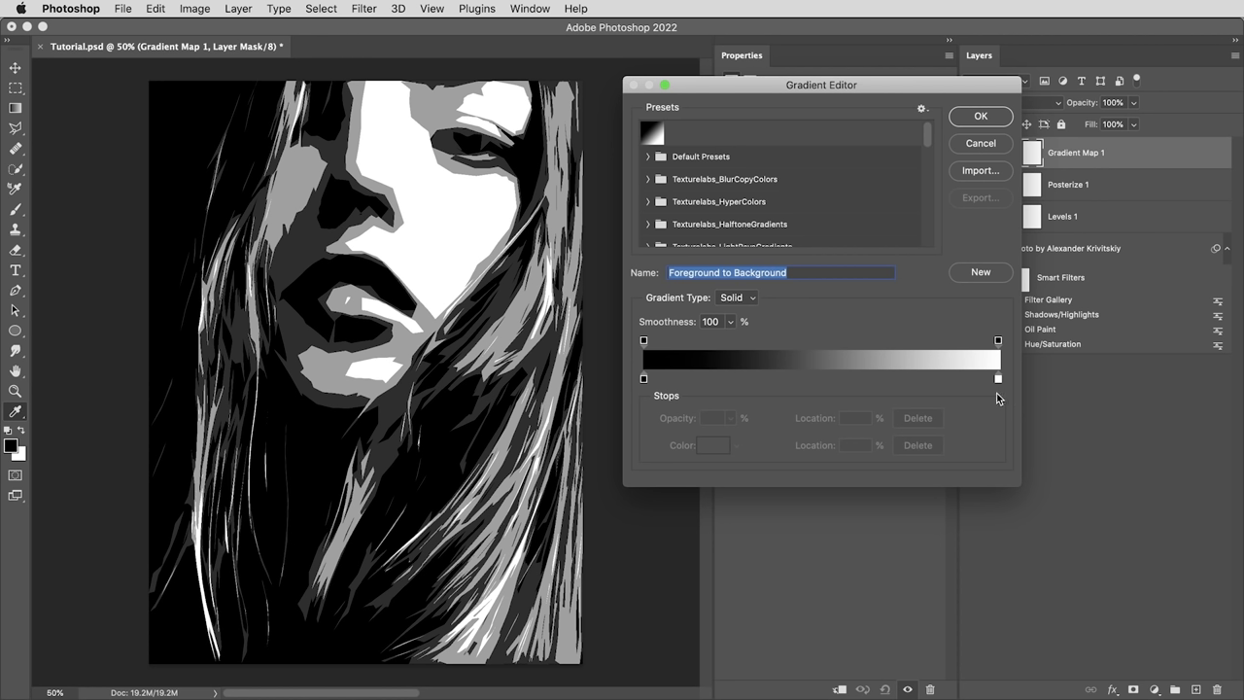
Add a red ff0000 gradient stop at 33% location
left_click(726, 381)
left_click(711, 444)
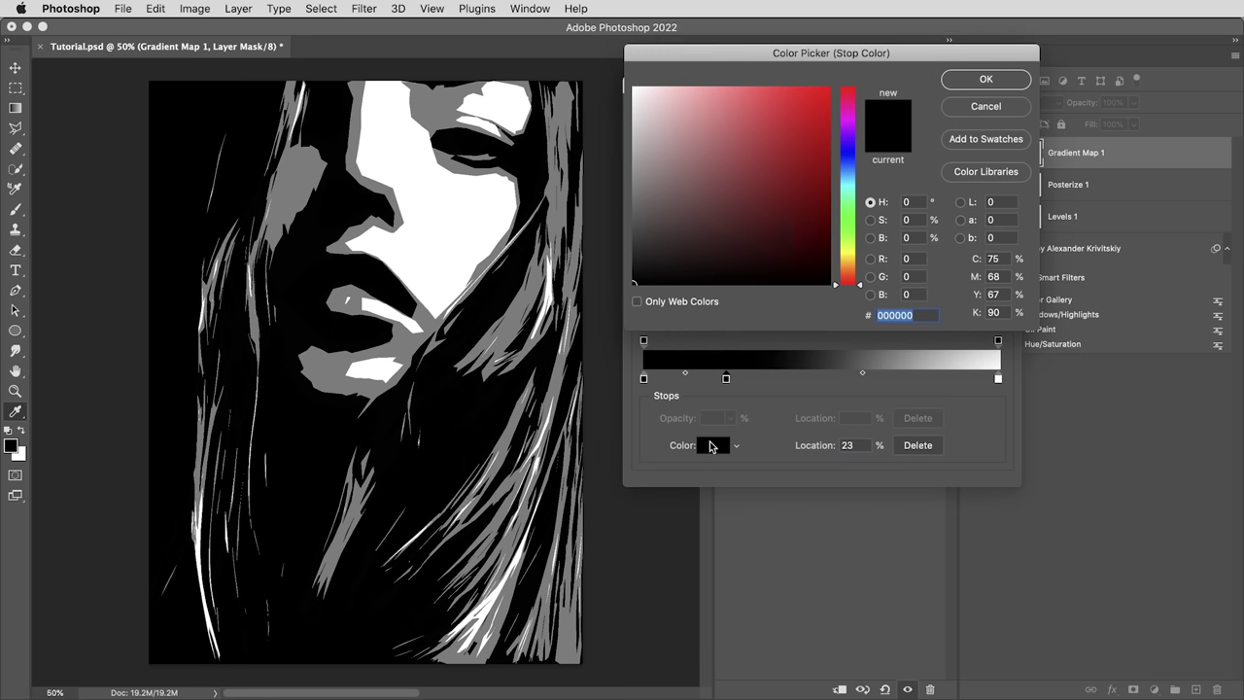
type("ff0000")
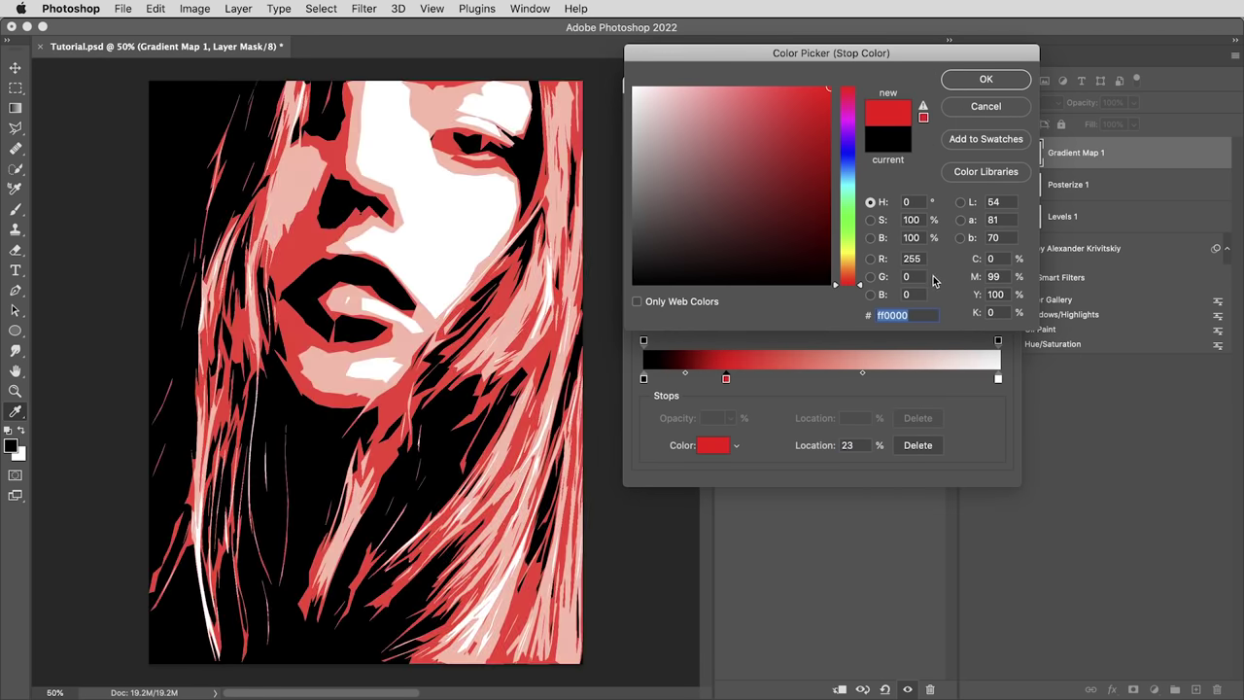
left_click(921, 259)
left_click(907, 277)
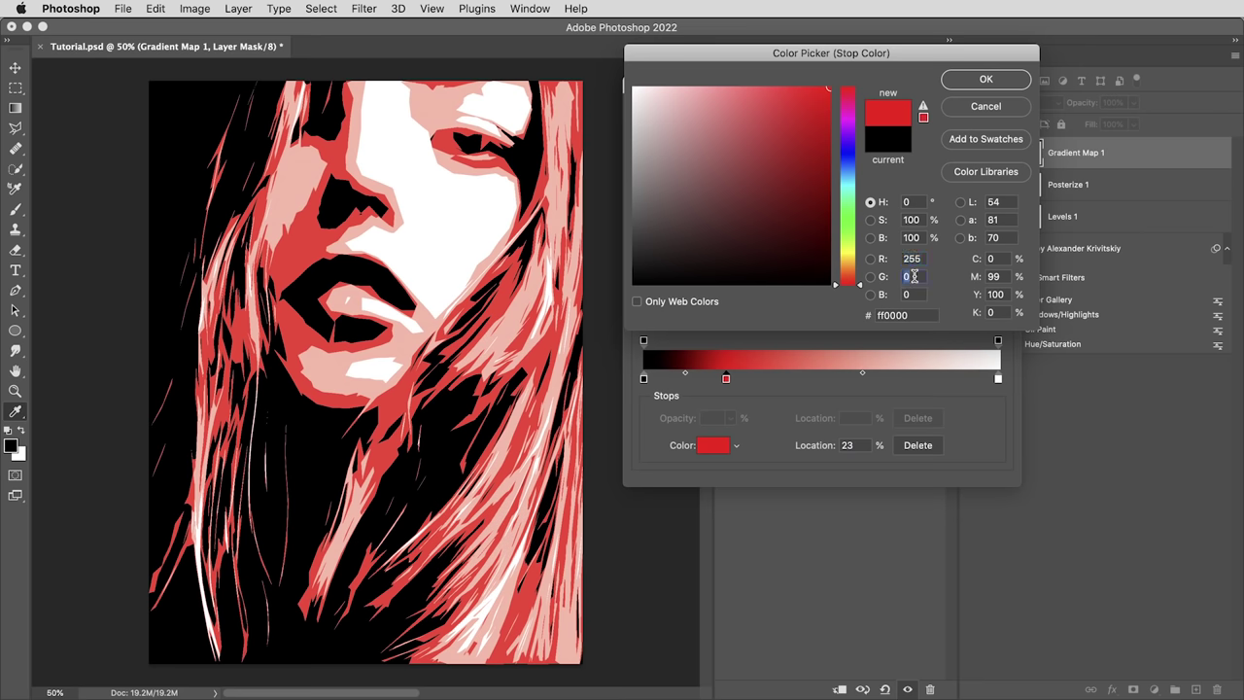
left_click(985, 82)
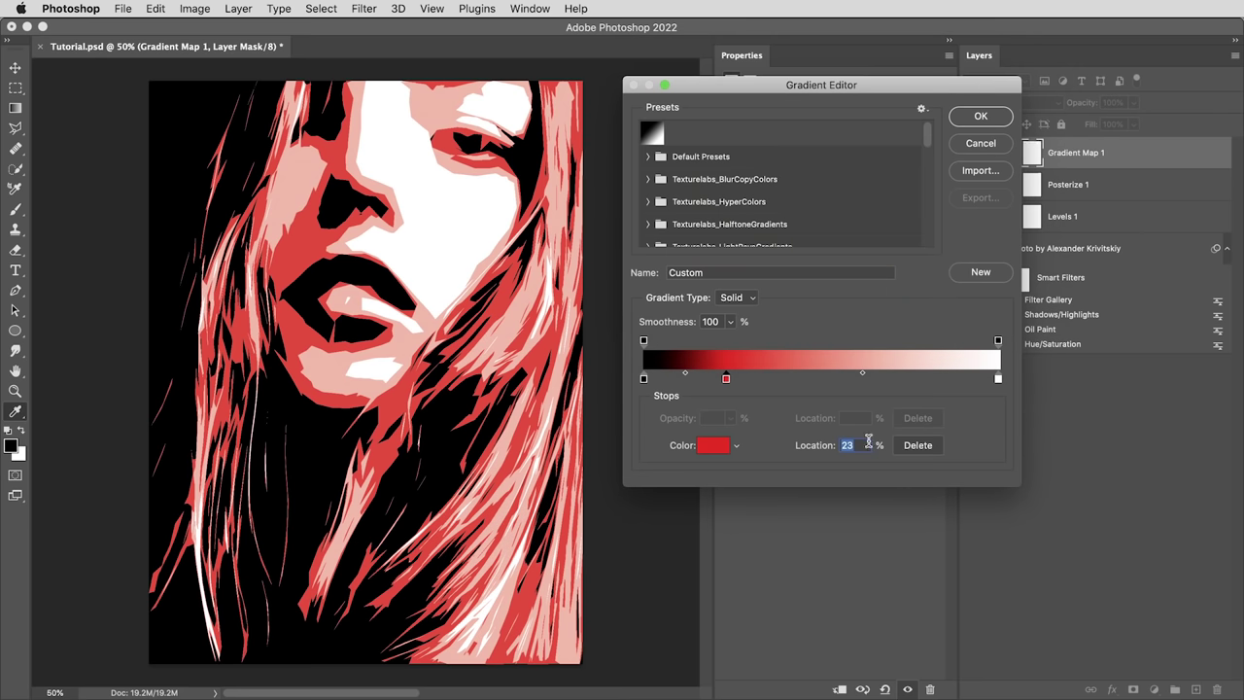
type("33")
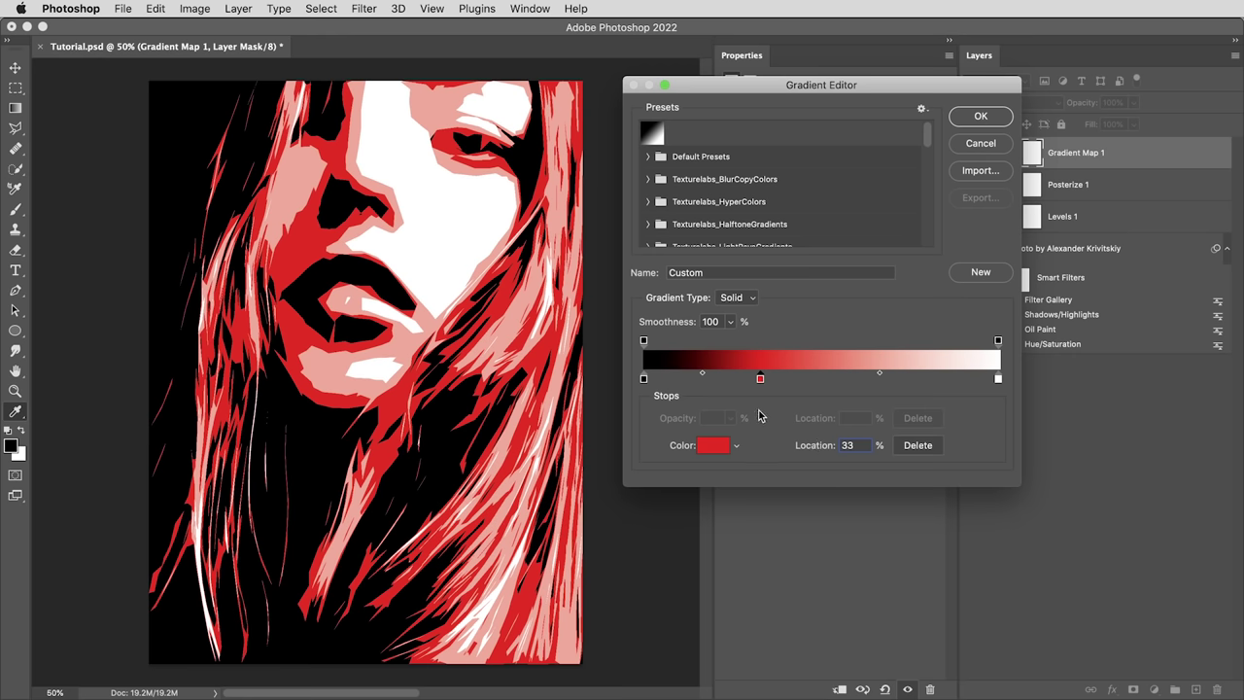
mouse_move(761, 378)
left_mouse_down()
mouse_move(714, 380)
mouse_move(808, 383)
mouse_move(763, 386)
left_mouse_up()
type("33")
Add a green gradient stop (green 255) at 67% location
left_click(862, 378)
left_click(710, 445)
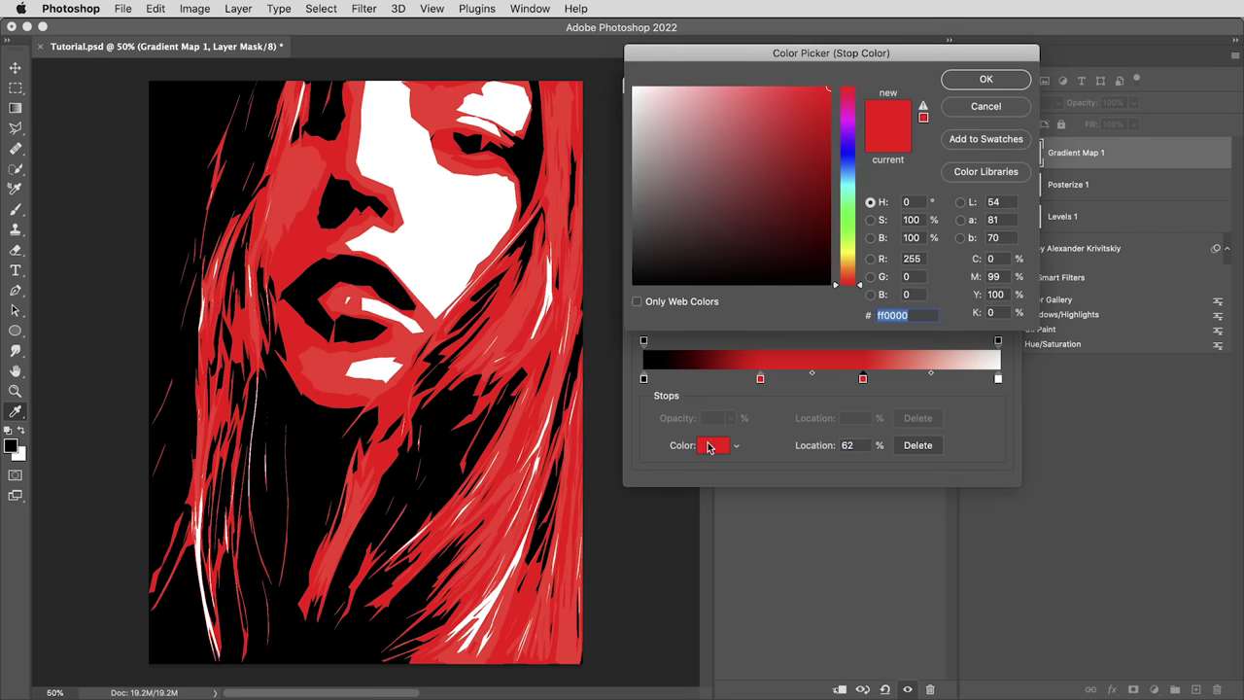
type("0")
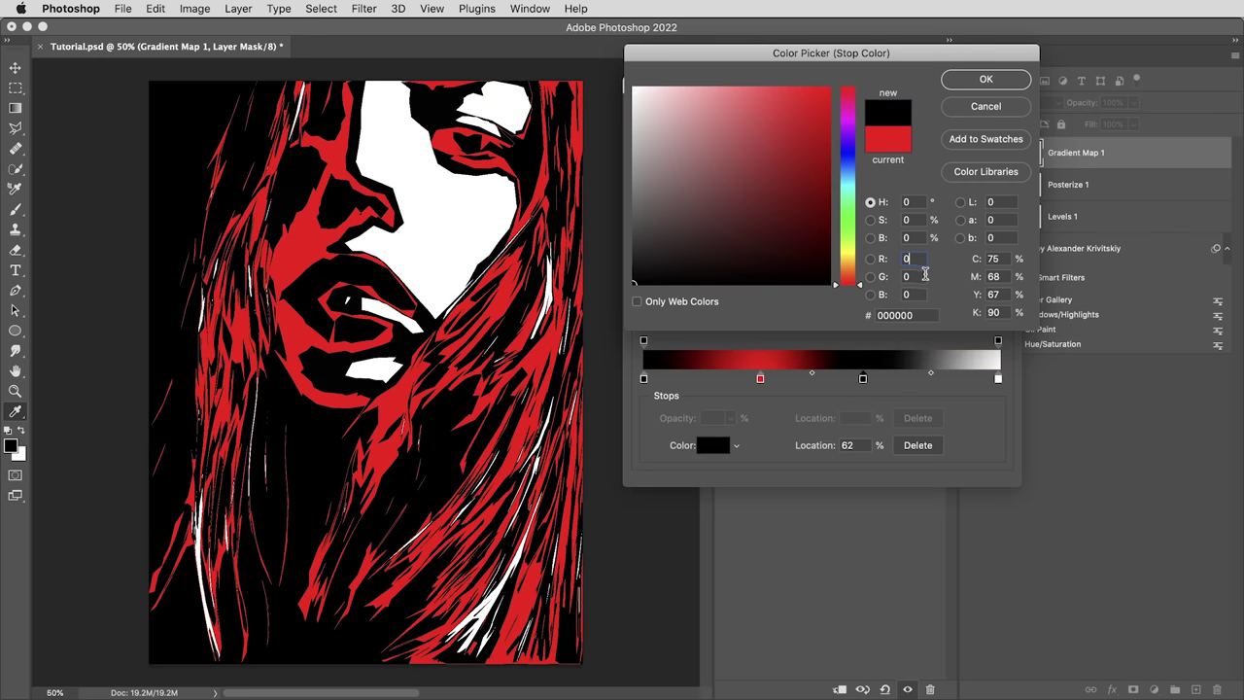
key("Tab")
type("255")
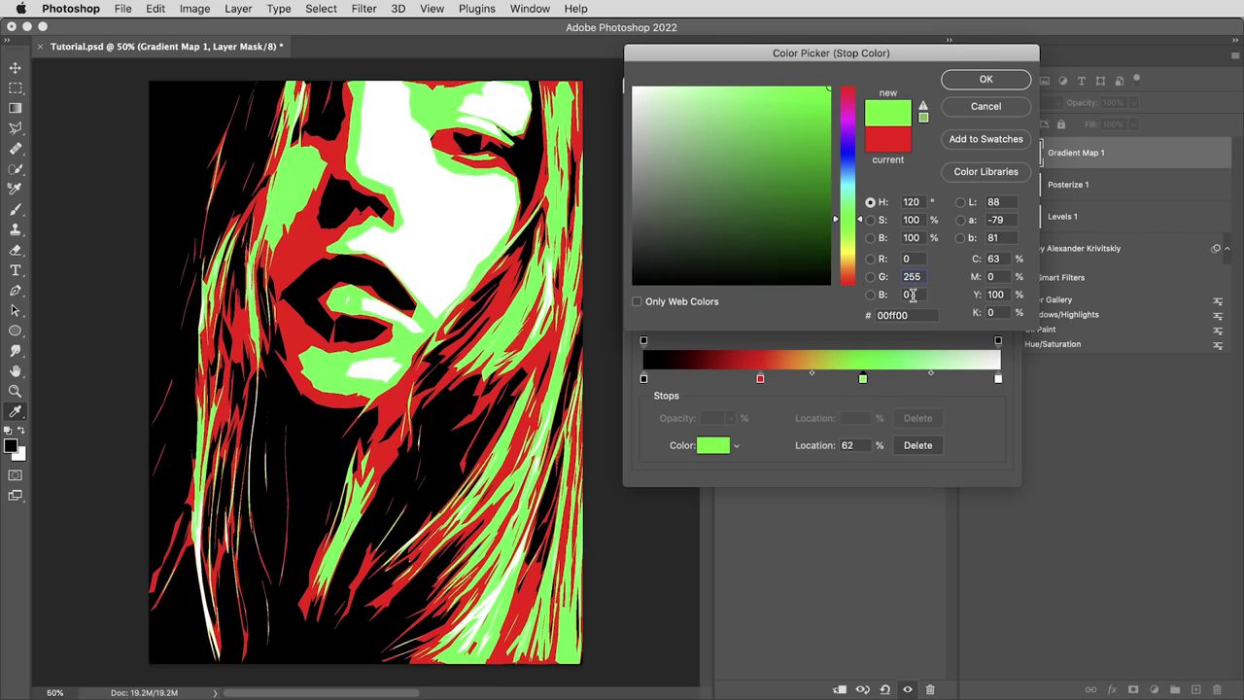
left_click(1005, 83)
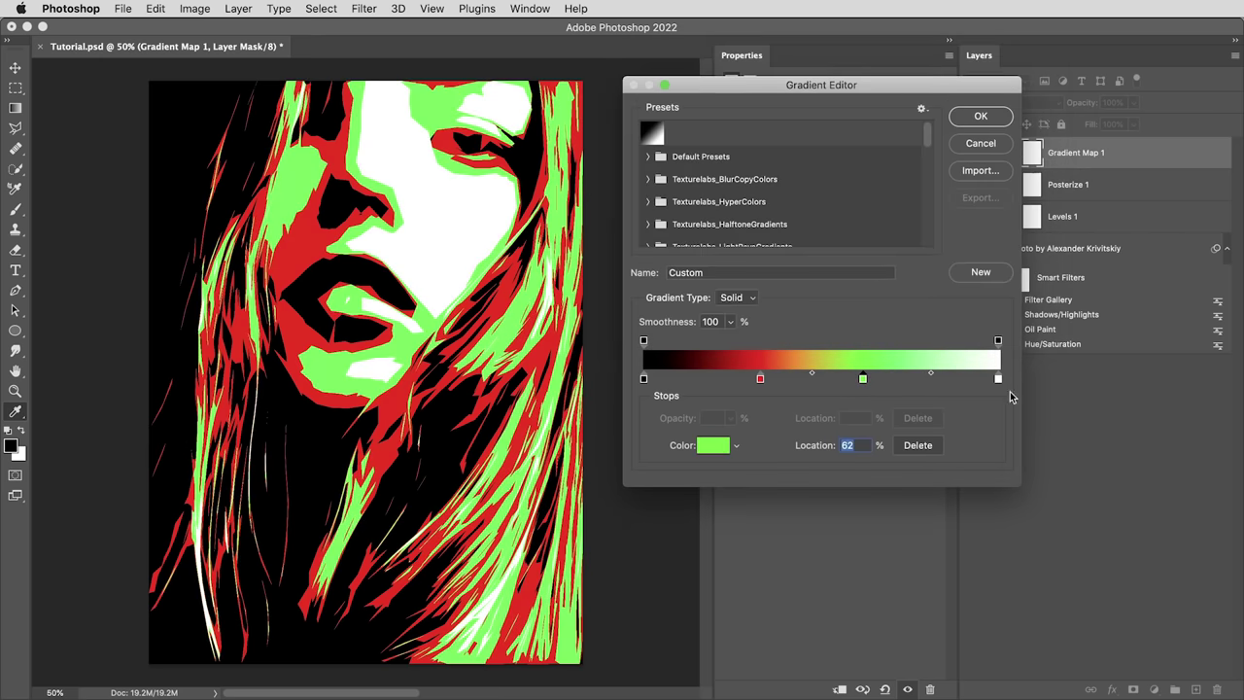
type("67")
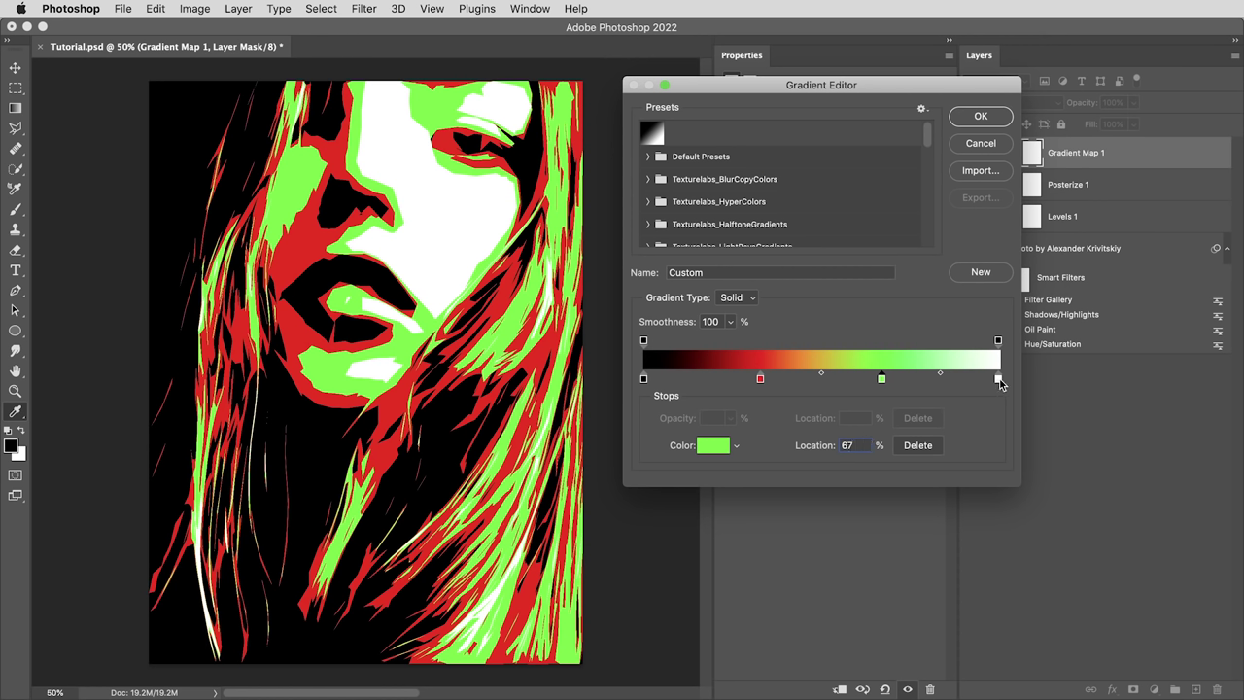
Recolour the white end stop to blue 0000ff and apply the gradient
left_click(999, 380)
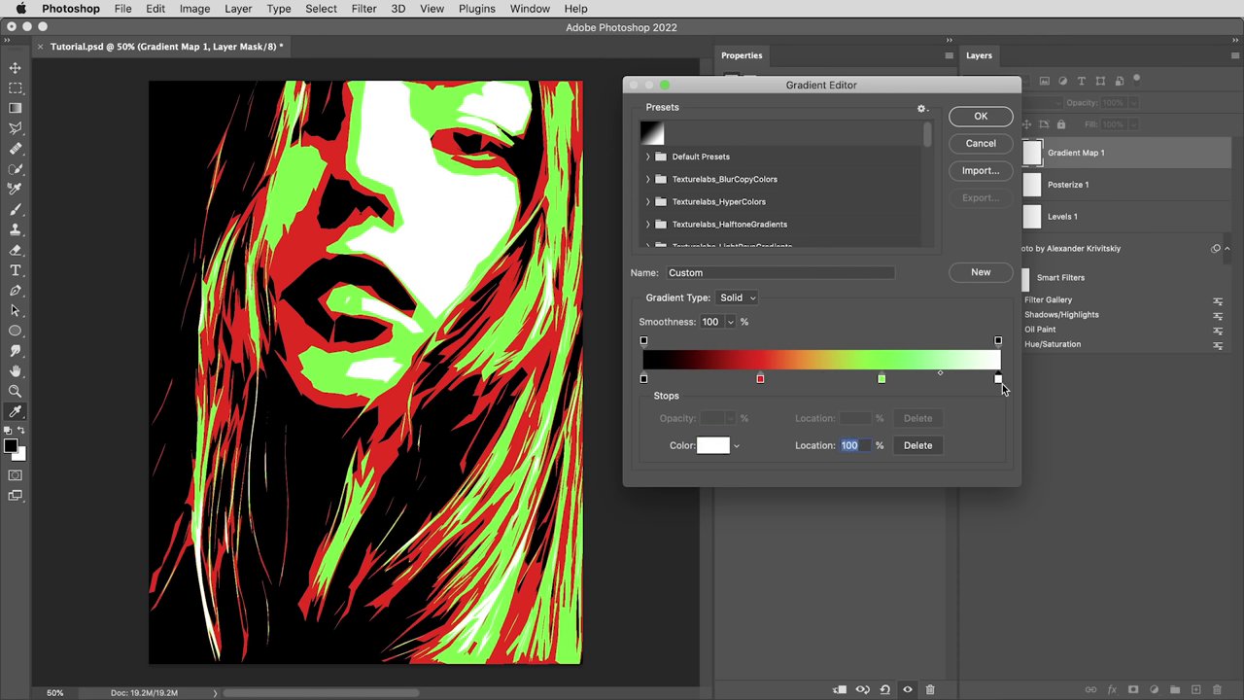
left_click(713, 445)
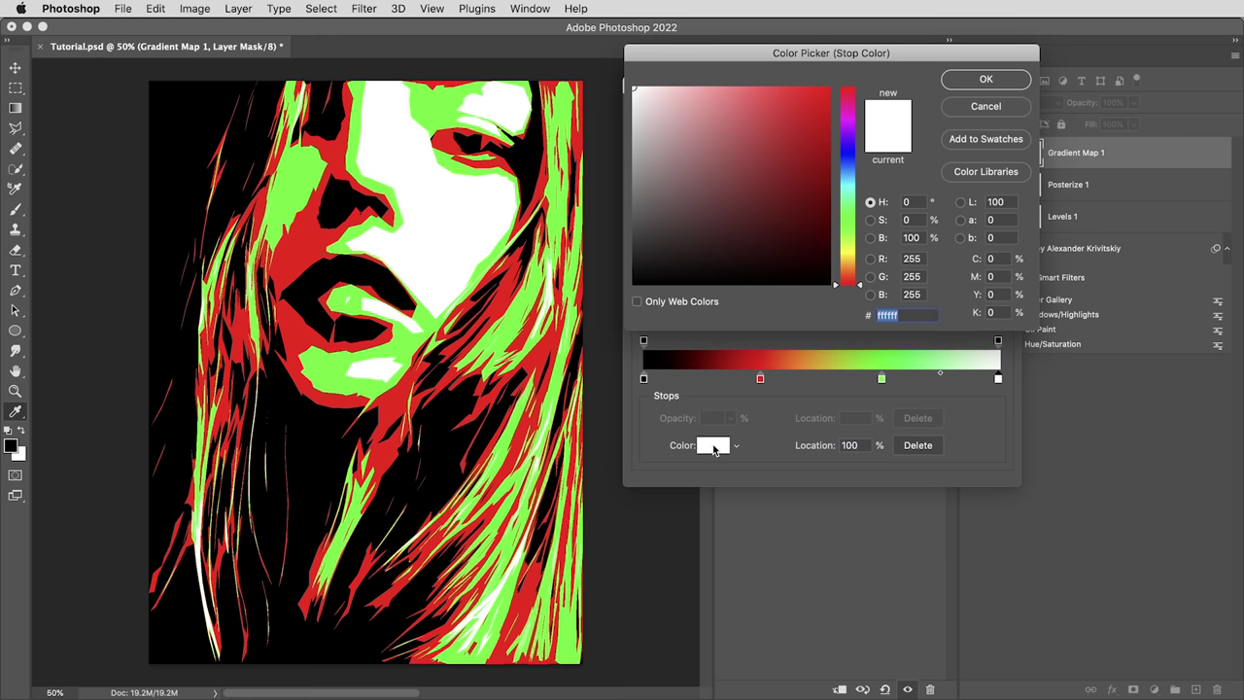
type("0")
double_click(918, 277)
type("0")
double_click(919, 295)
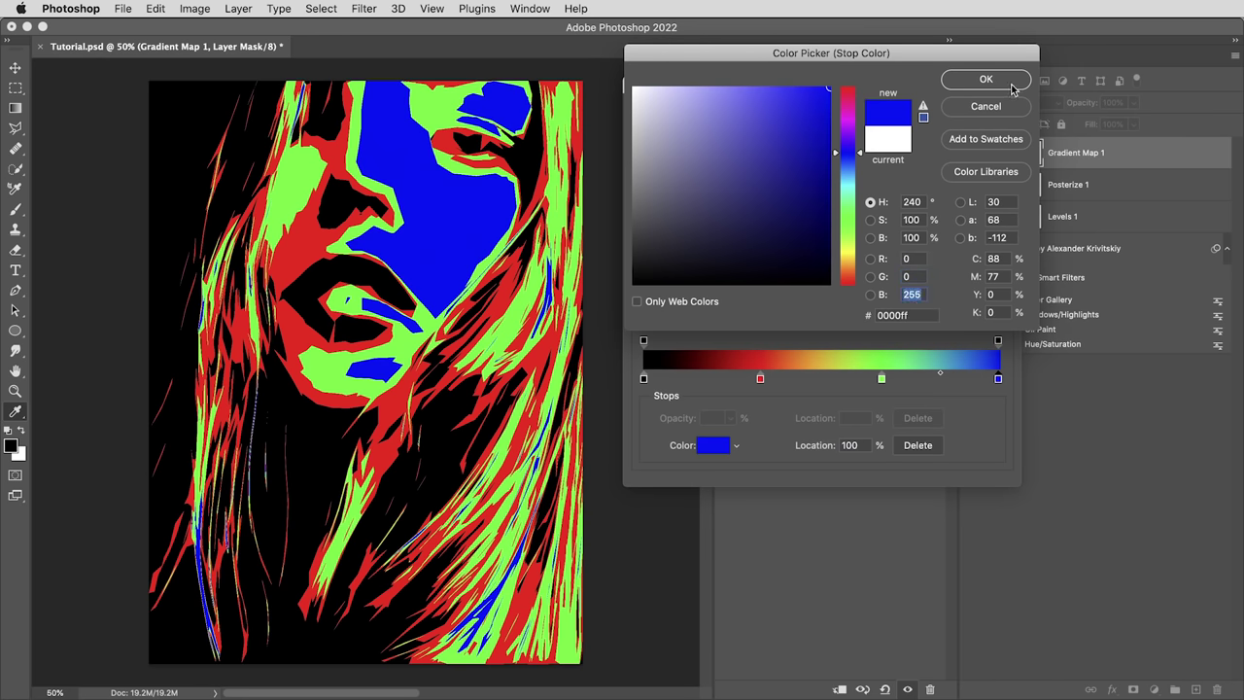
left_click(986, 80)
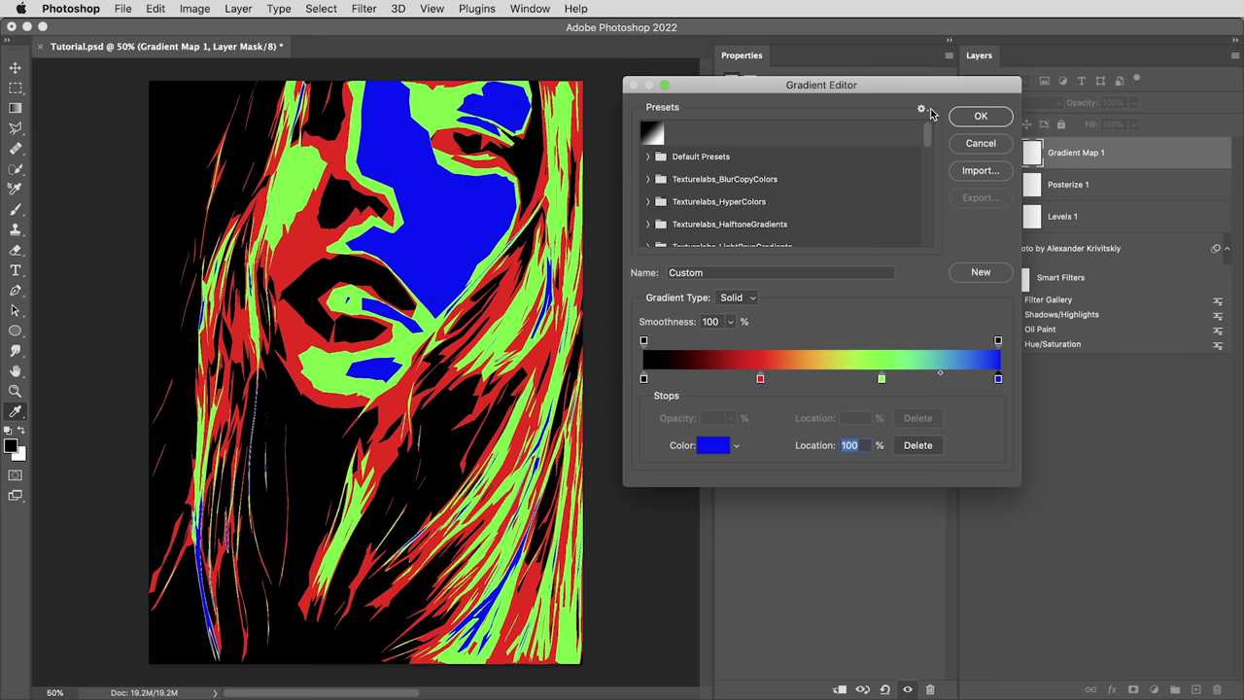
left_click(982, 116)
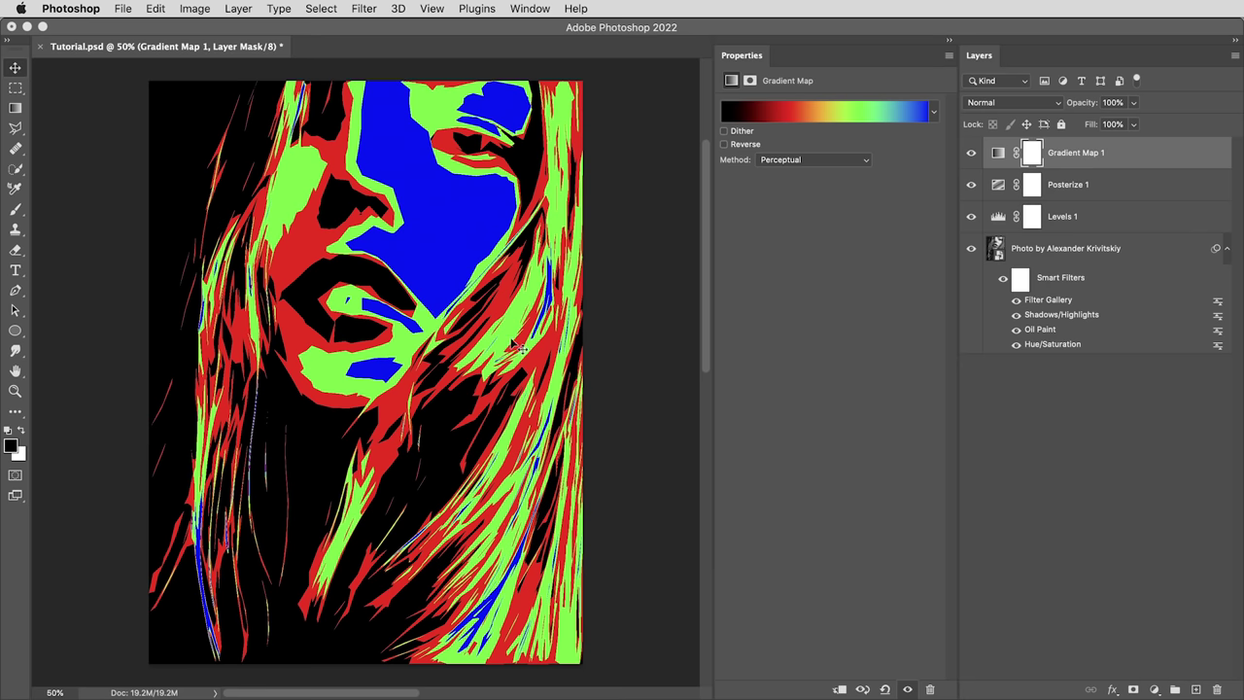
In Bridge, select Texturelabs_Paper_203, 205, 206 and 207, excluding 204
key("super+Tab")
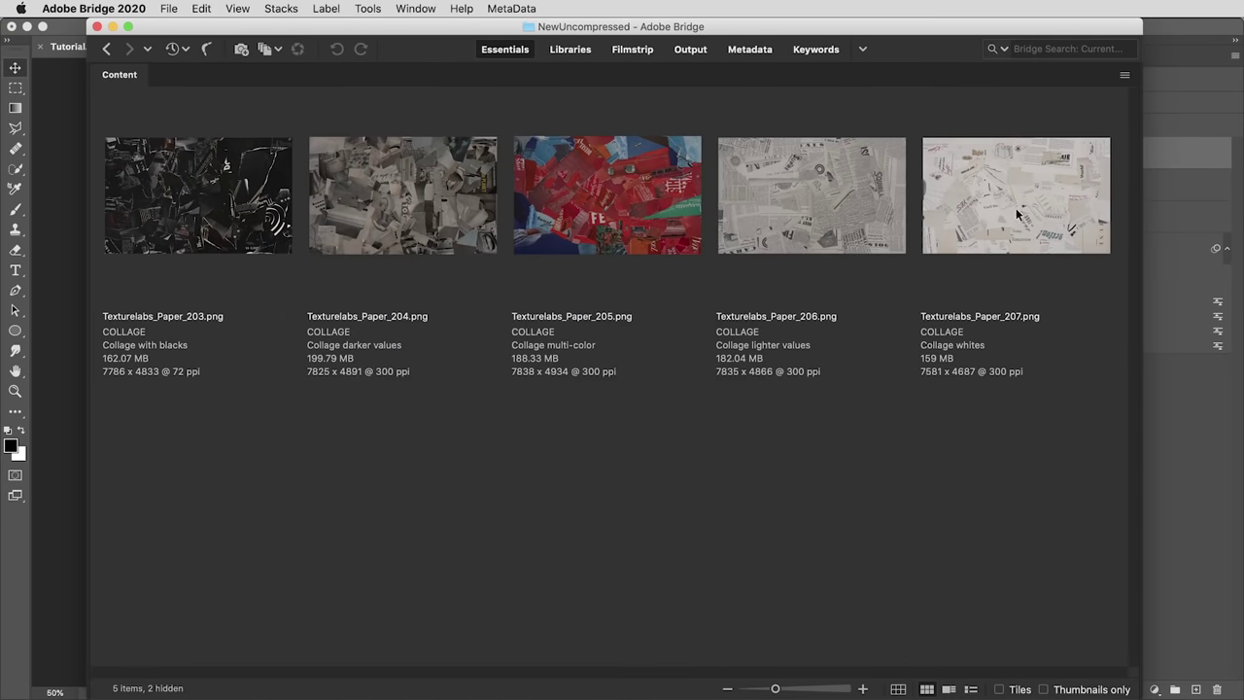
left_click(213, 210)
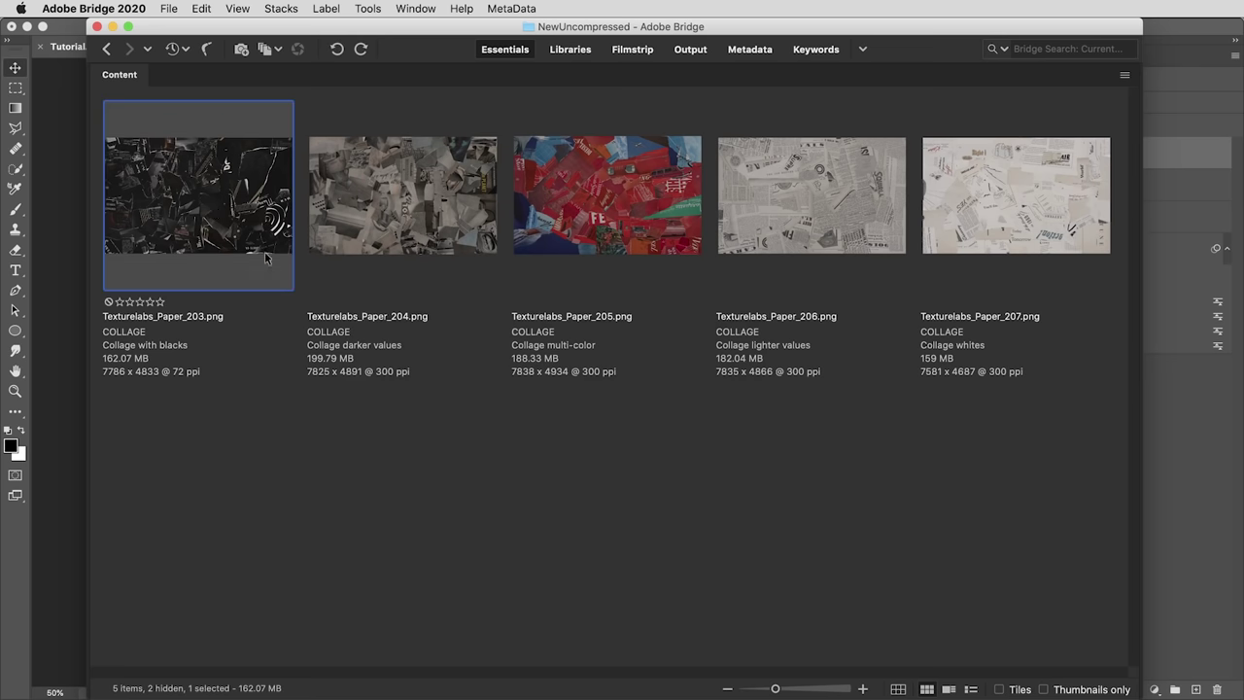
left_click(413, 195, "super")
left_click(827, 189, "super")
left_click(977, 191, "super")
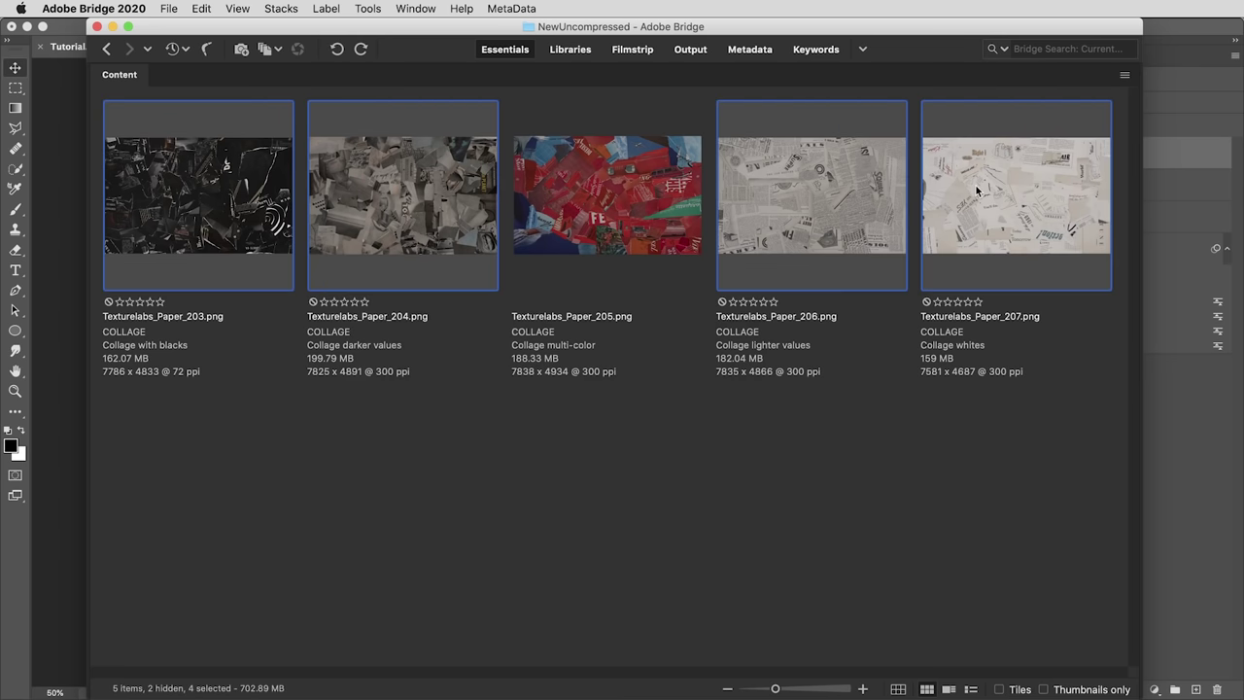
left_click(400, 227, "super")
left_click(579, 208, "super")
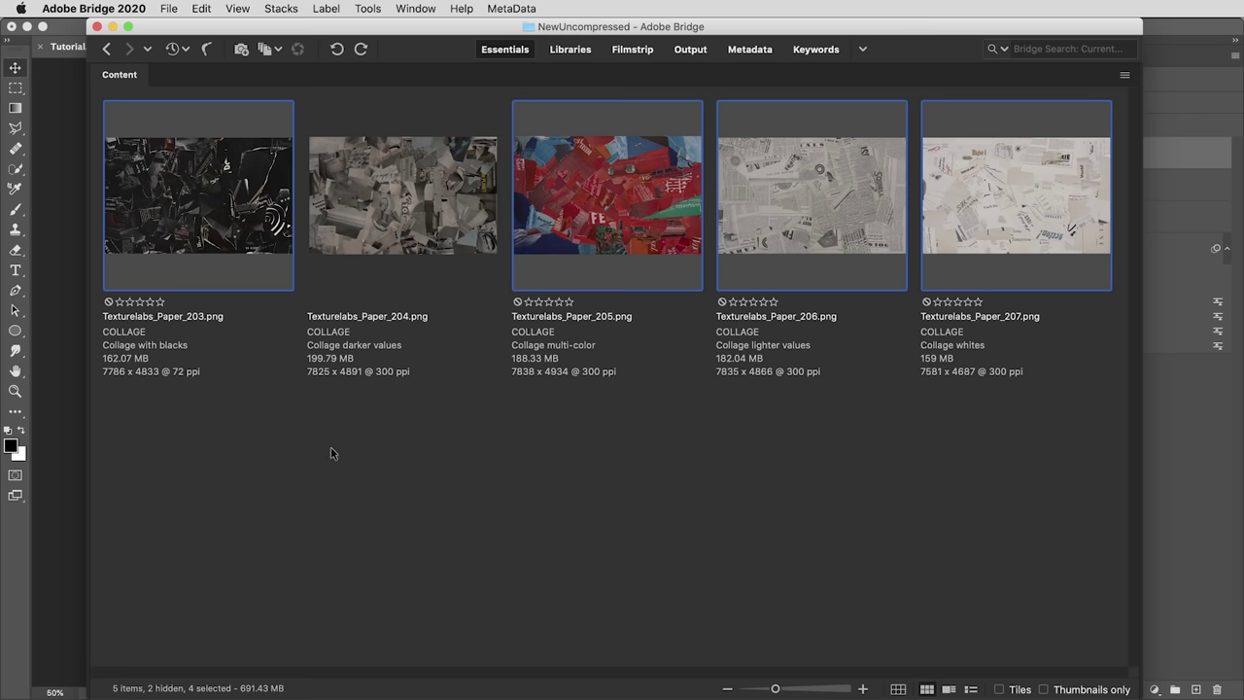
Place the four selected paper textures into the portrait and scale Paper_203 to cover the canvas
left_click_drag(605, 26, 698, 290)
left_click_drag(708, 494, 446, 195)
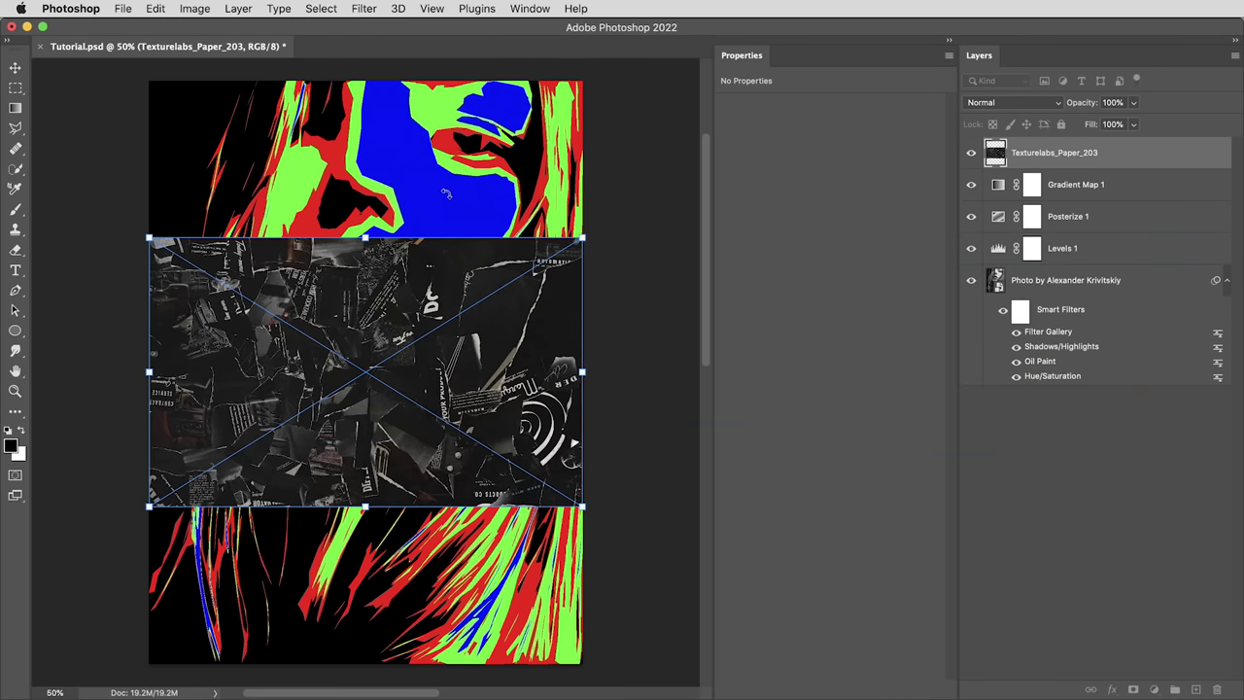
key("super+minus")
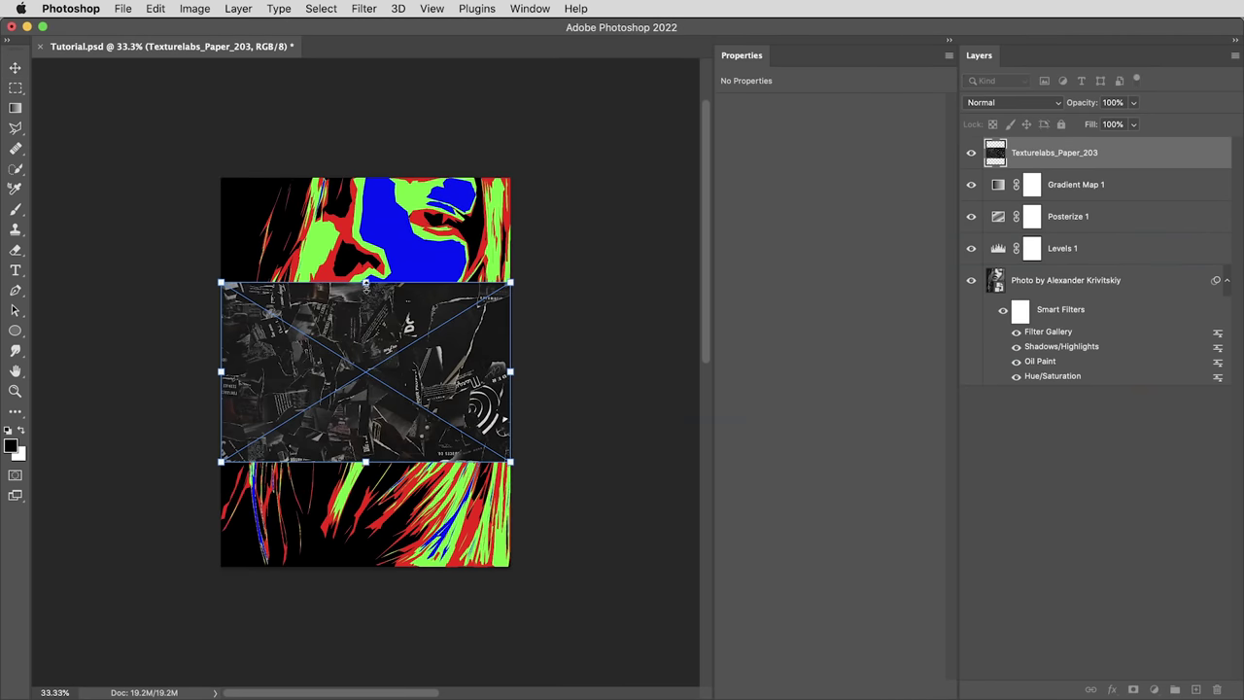
left_click_drag(366, 283, 365, 178)
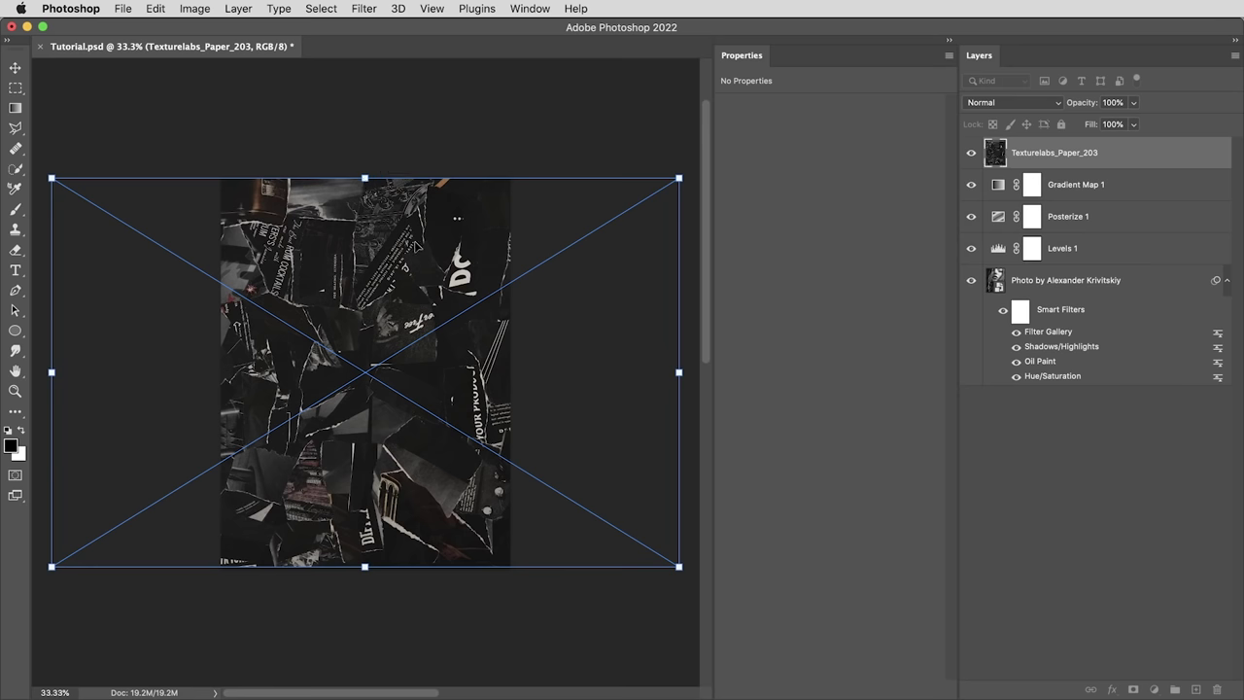
key("Return")
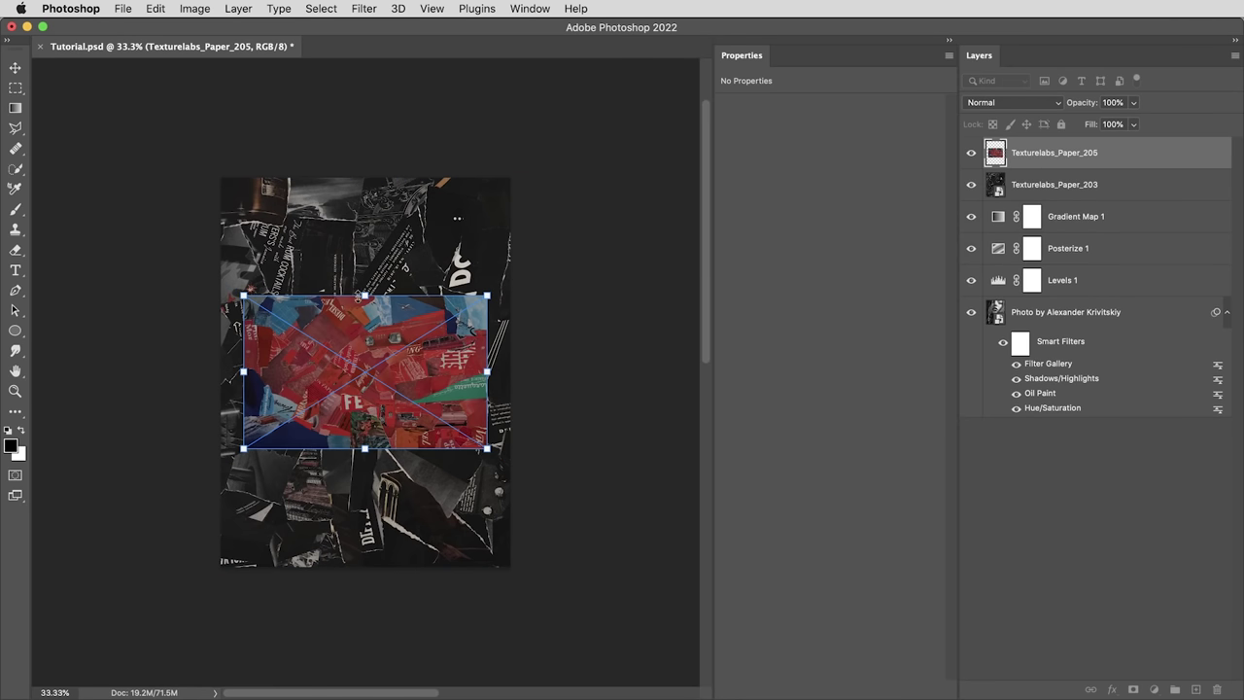
Scale Paper_205, Paper_206 and Paper_207 to fill the whole canvas, committing each
left_click_drag(363, 292, 361, 178)
key("Return")
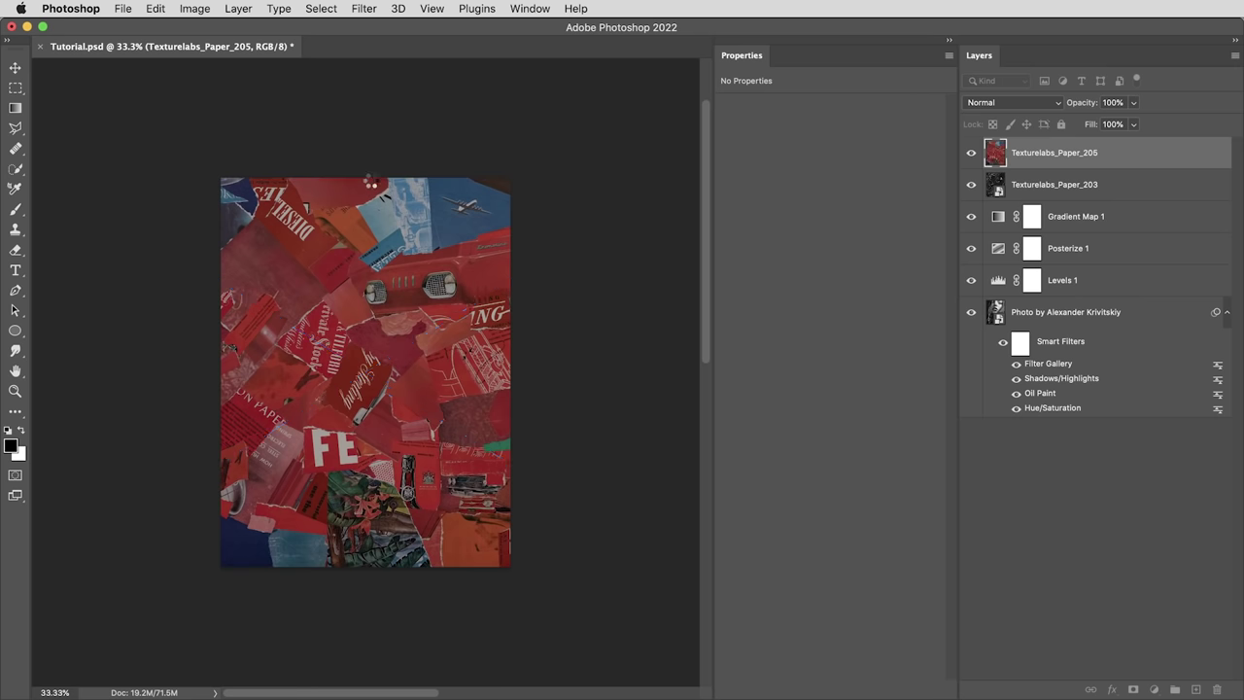
left_click_drag(366, 291, 364, 178)
key("Return")
left_click_drag(391, 284, 406, 214)
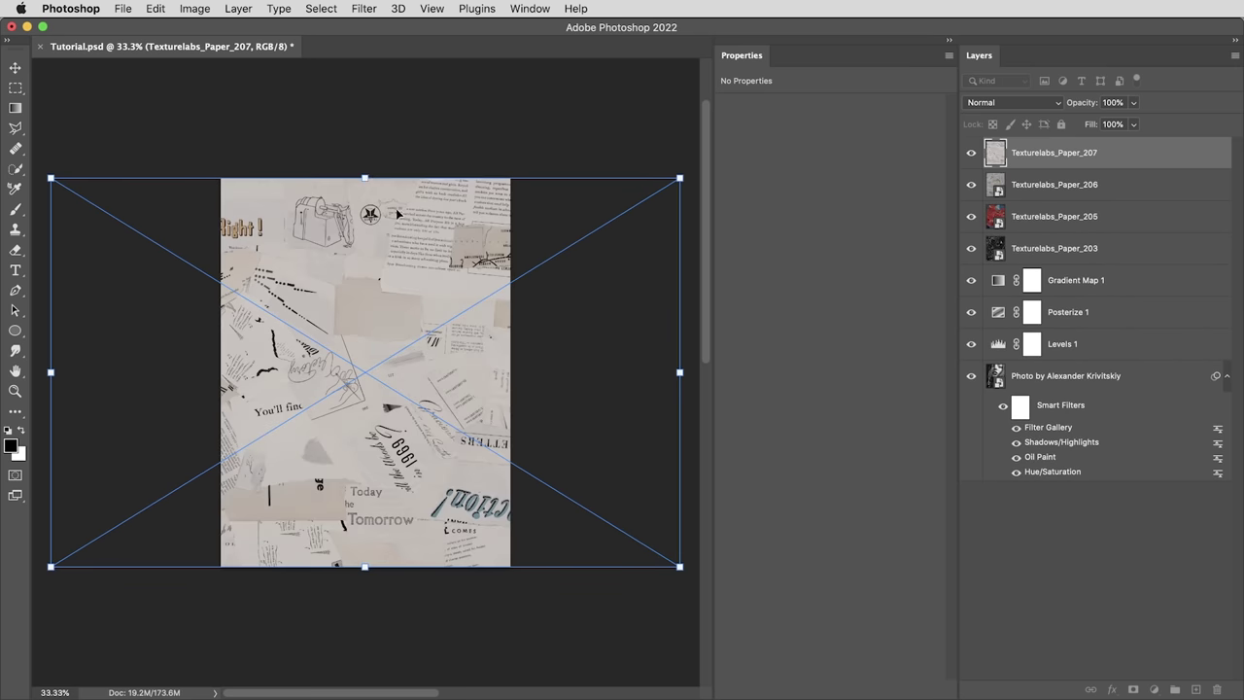
key("Return")
key("super+plus")
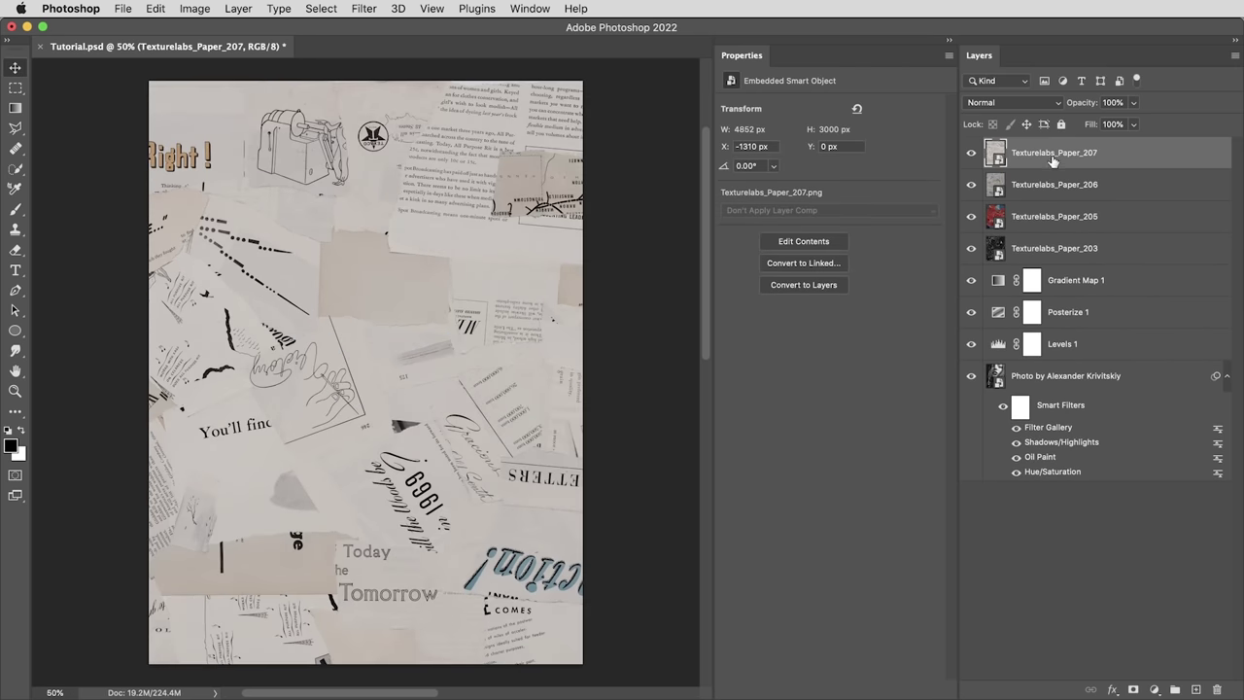
Hide Paper_207, 206 and 205, leaving only Texturelabs_Paper_203 visible and selected
left_click(972, 153)
left_click(971, 185)
left_click(971, 216)
left_click(1117, 256)
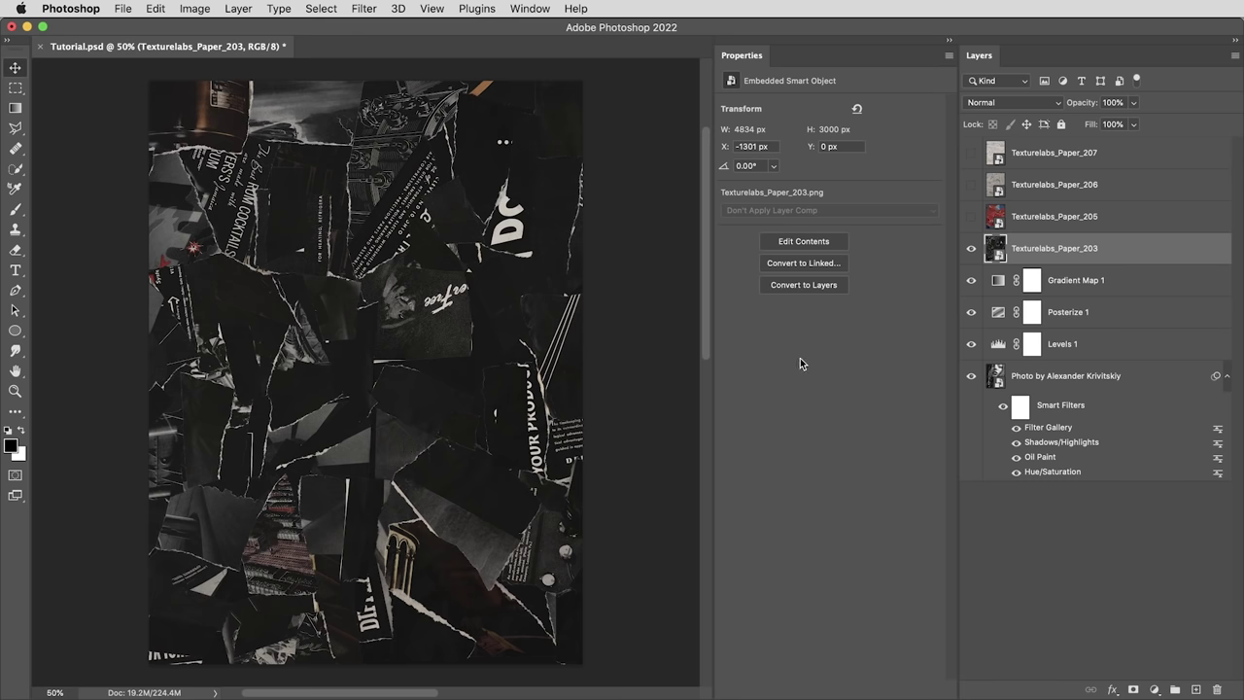
Set Paper_203's Blend If Underlying Layer white slider from 255 to 0
double_click(1131, 252)
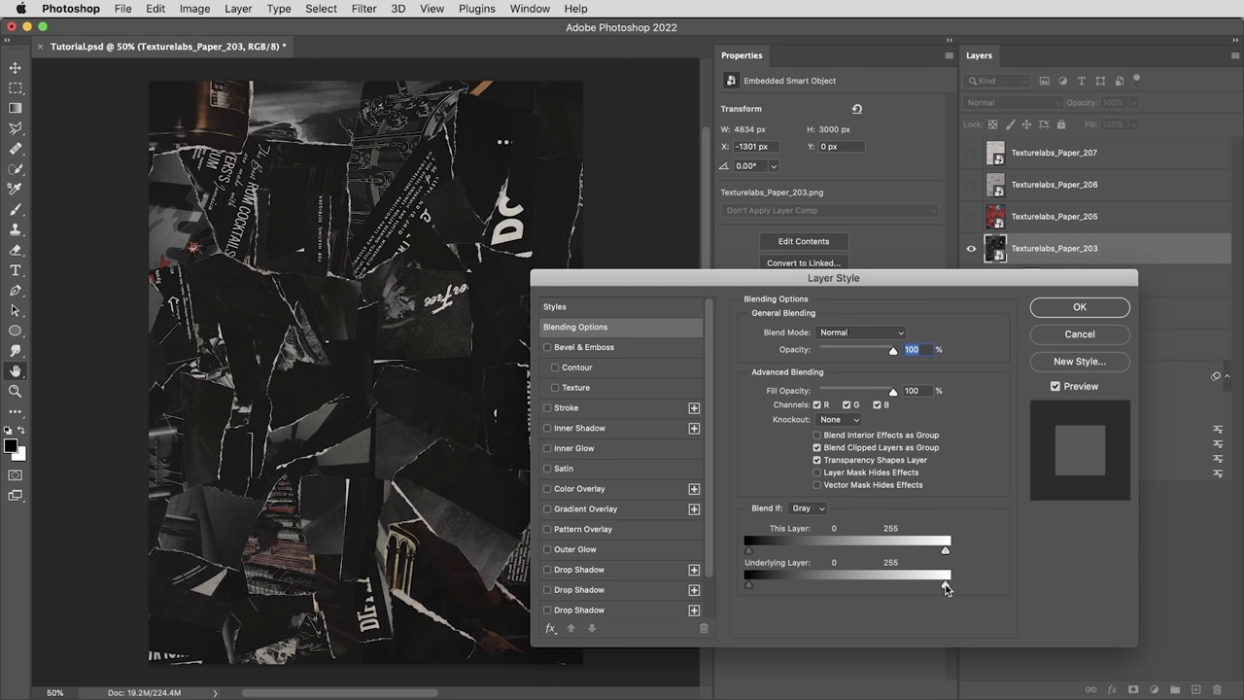
left_click_drag(946, 588, 736, 584)
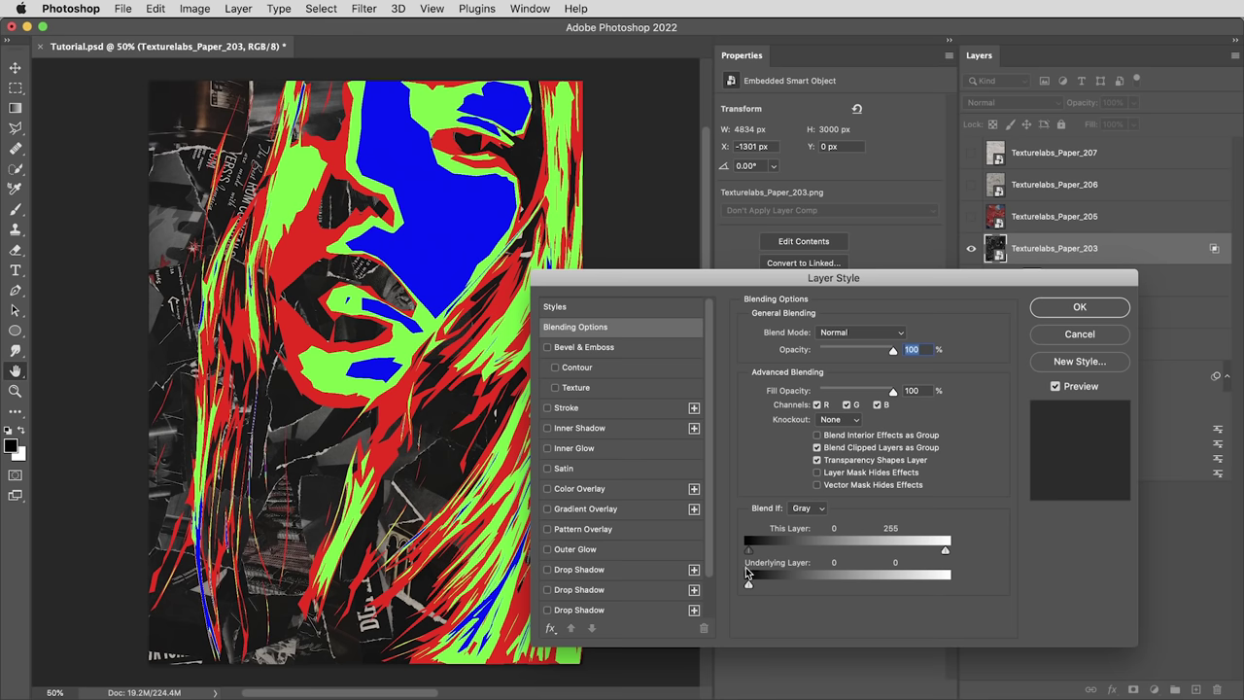
left_click(1081, 309)
Show Paper_205 and set its Blend If to the Red channel with underlying black at 255
left_click(970, 216)
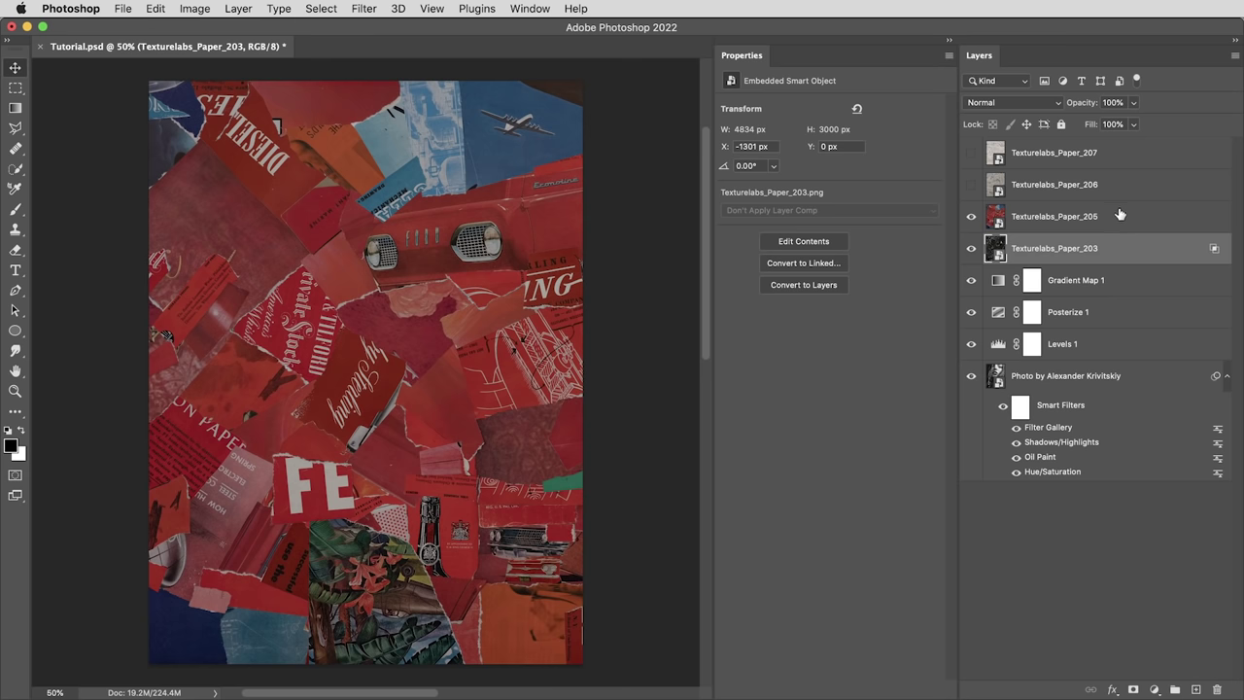
left_click(1125, 221)
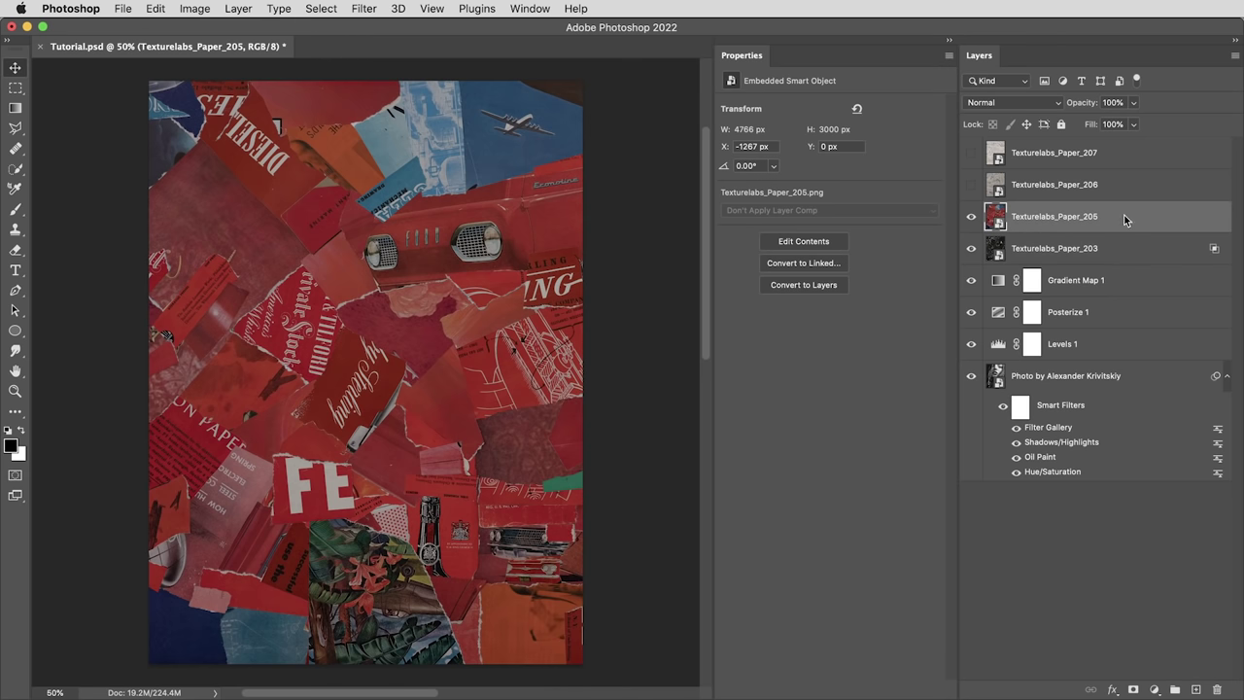
double_click(1125, 221)
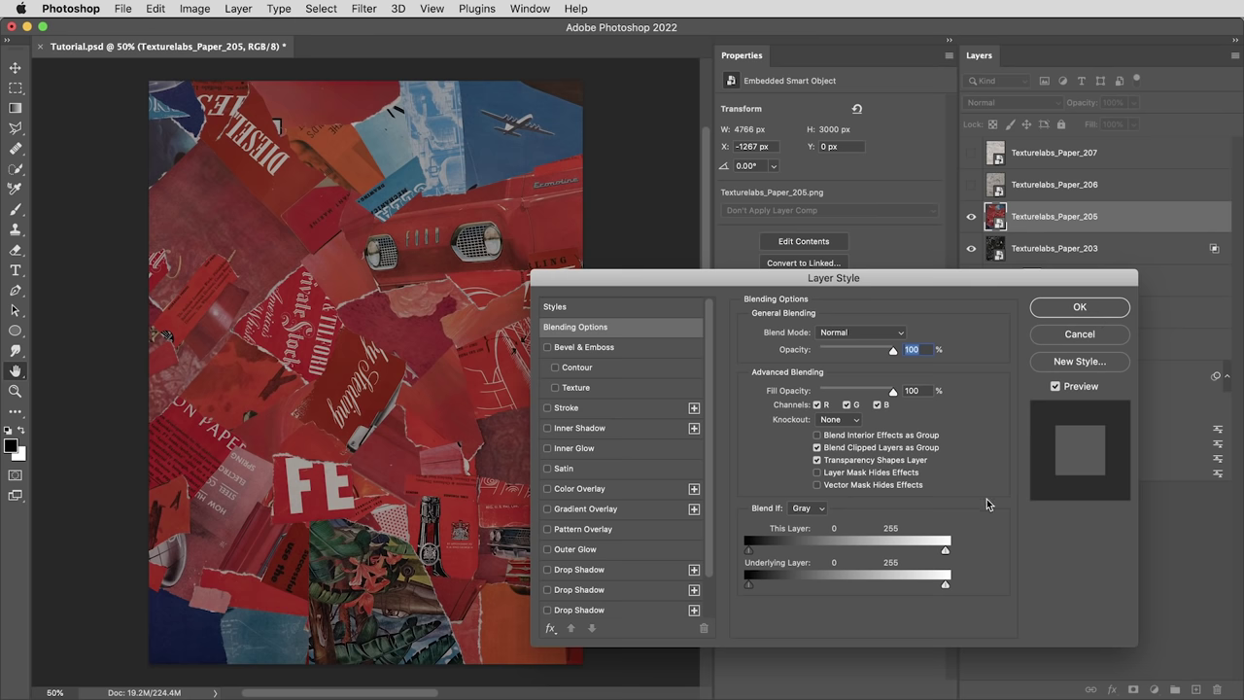
left_click(815, 511)
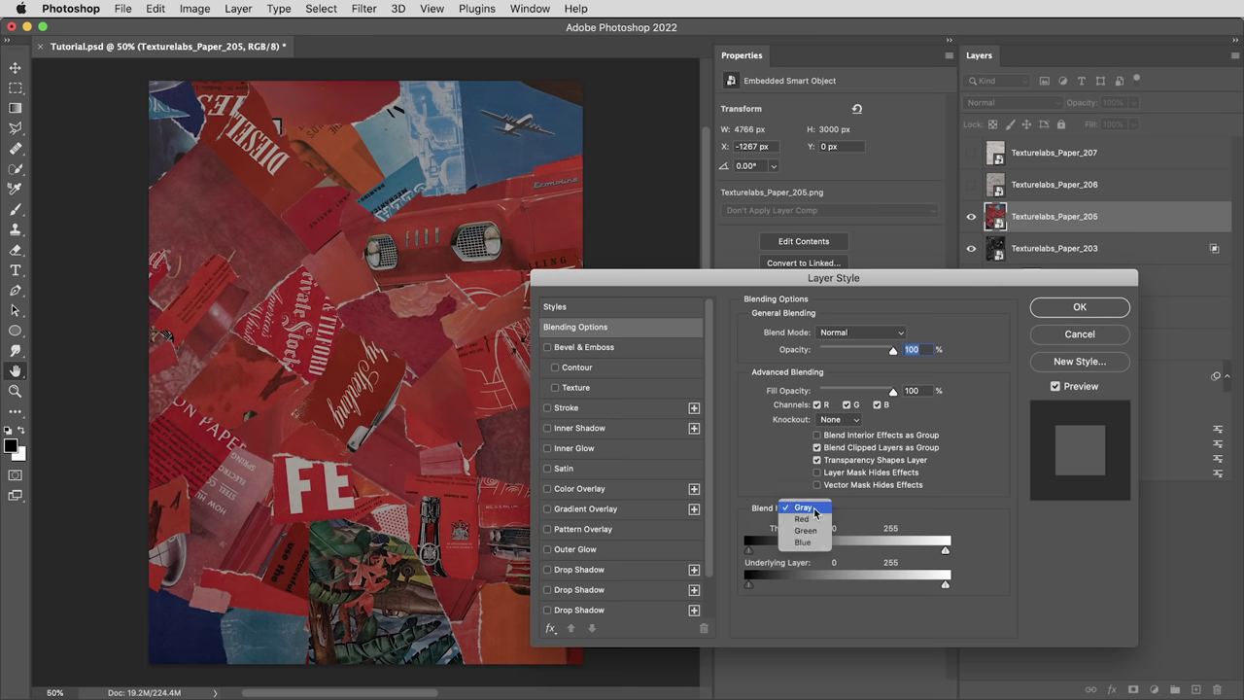
left_click(818, 520)
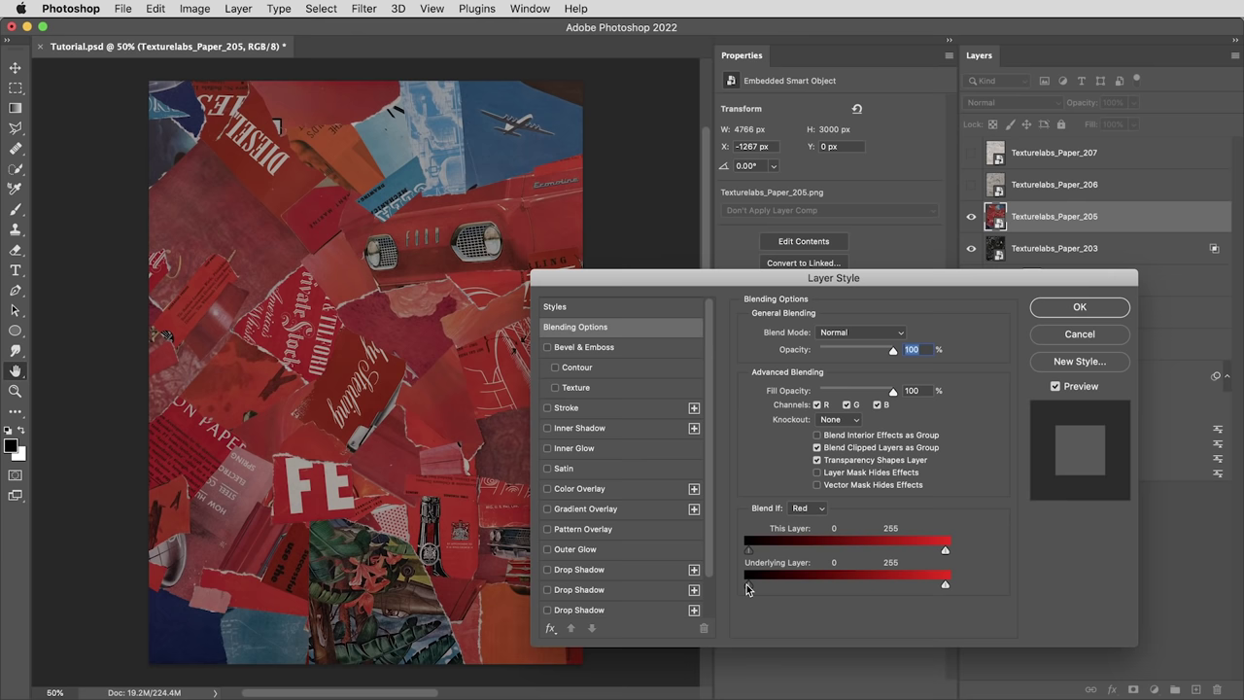
left_click_drag(748, 587, 977, 591)
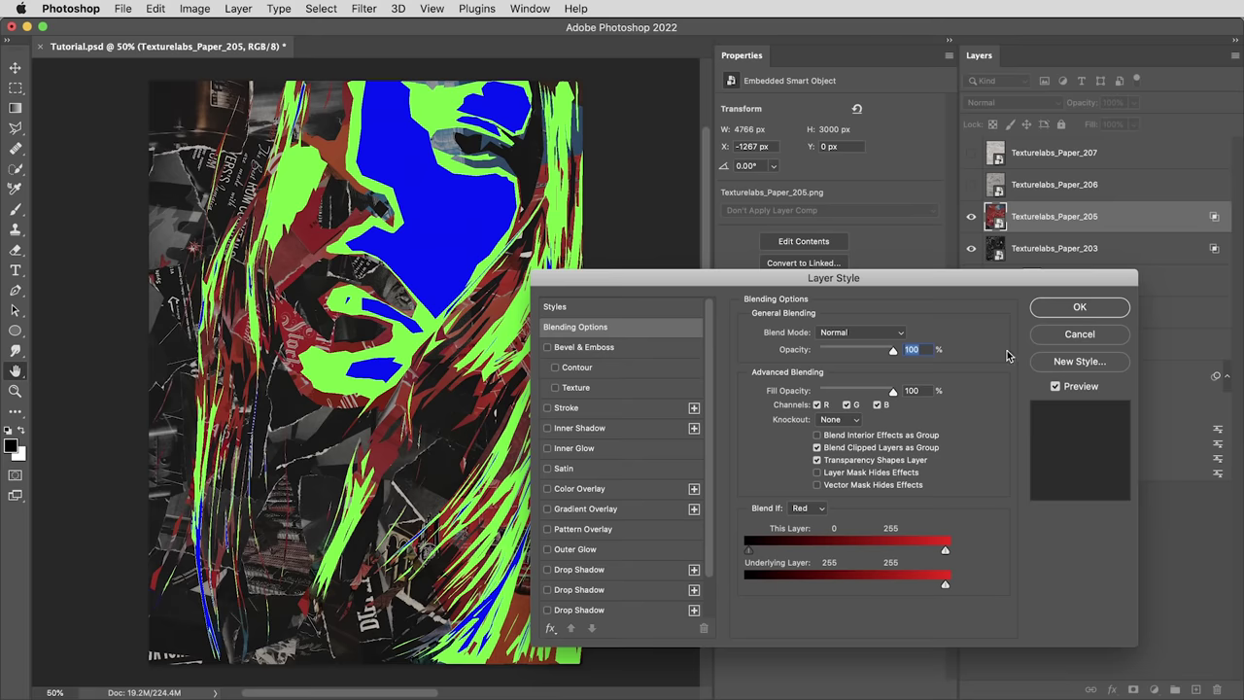
left_click(1080, 307)
Show Paper_206 and set its Blend If to Green with underlying black at 255
left_click(972, 184)
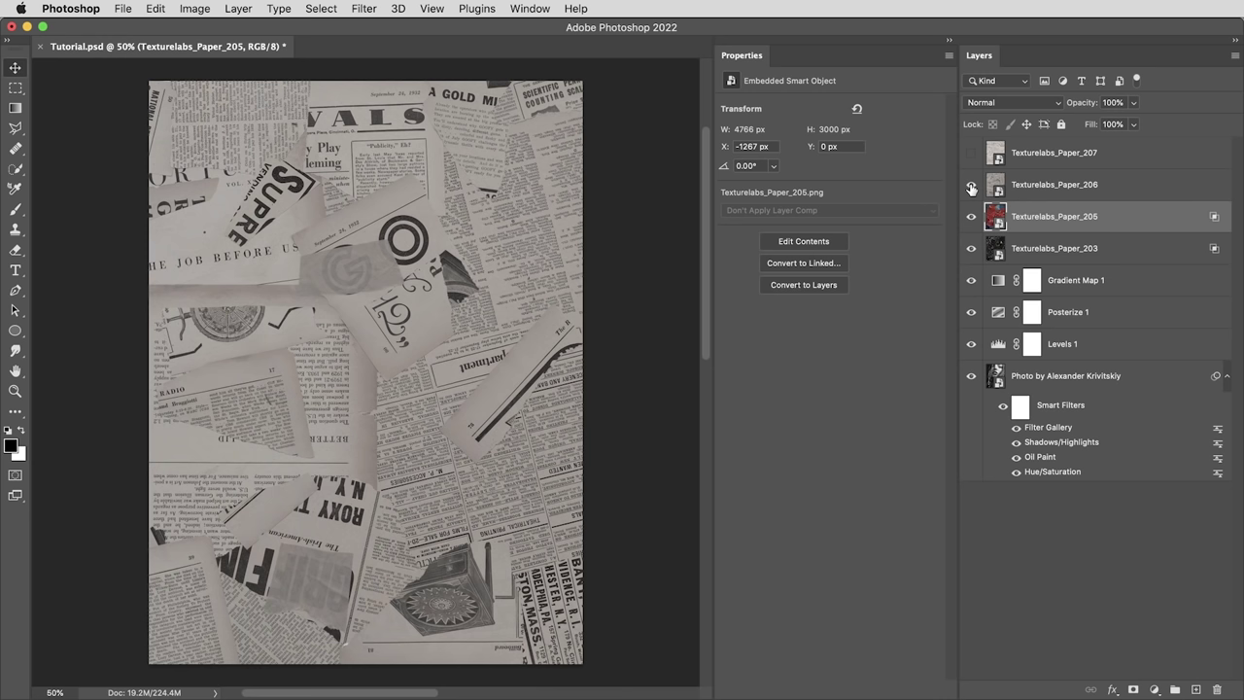
double_click(1131, 191)
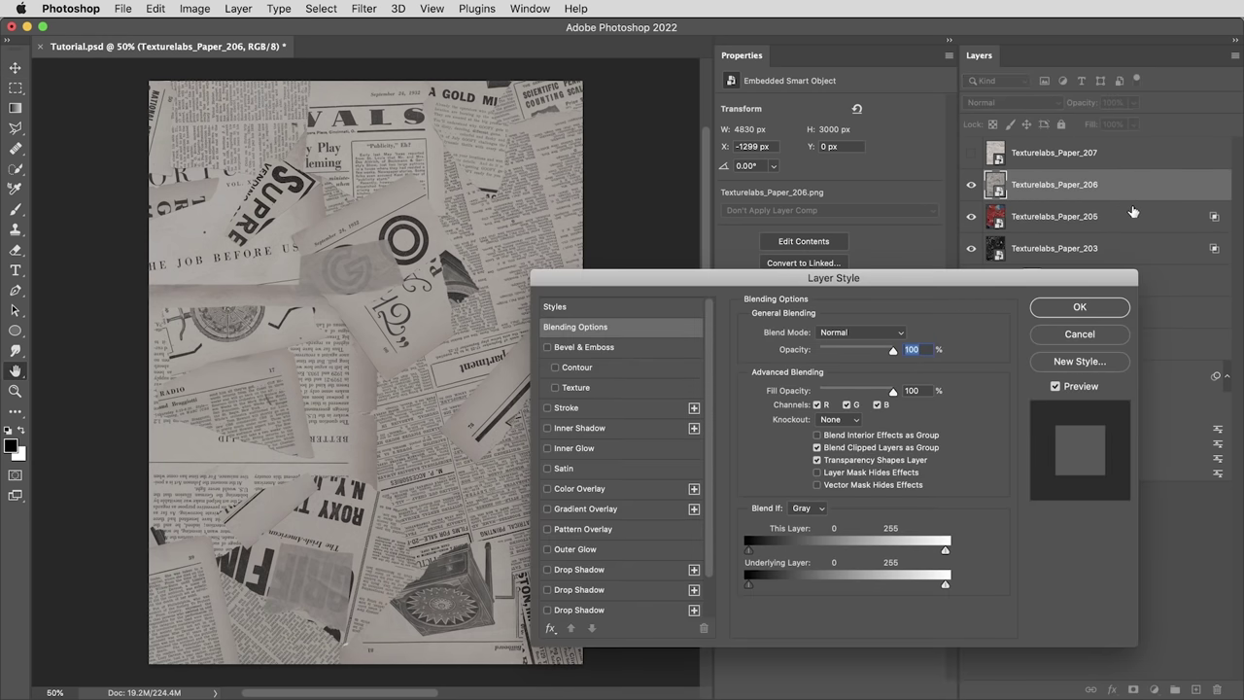
left_click(807, 509)
left_click(807, 535)
left_click_drag(753, 588, 968, 589)
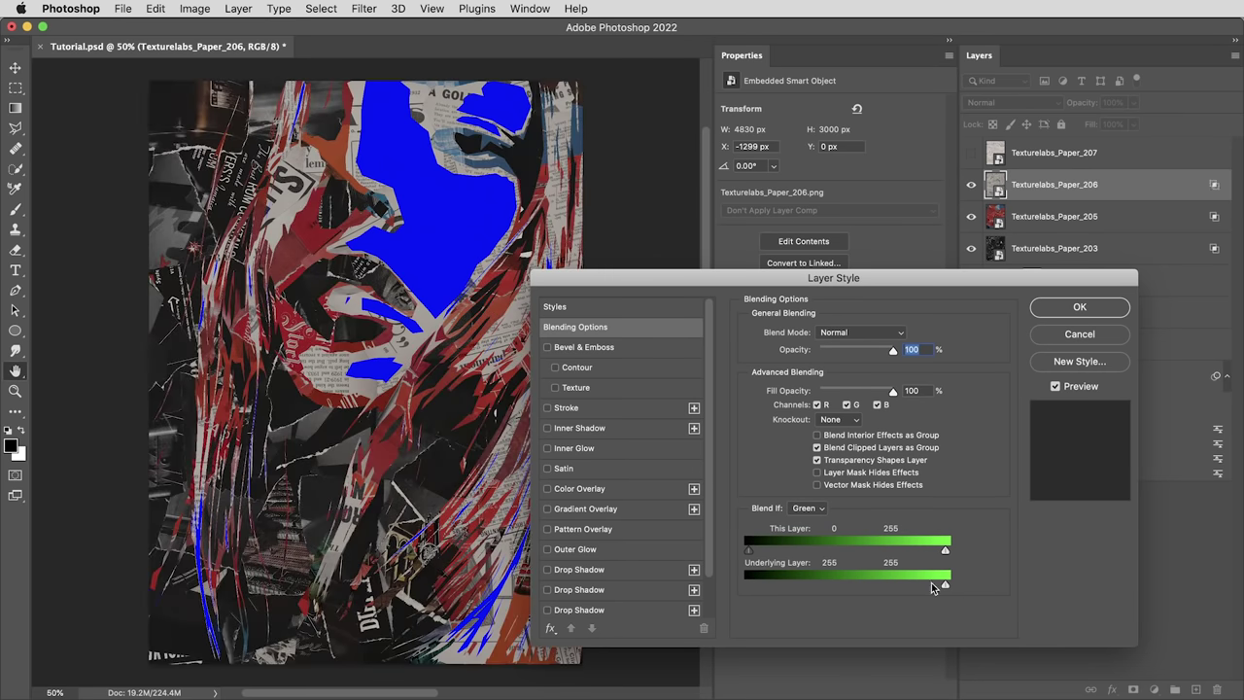
left_click(1074, 309)
Show Paper_207 and set its Blend If to Blue with underlying black at 255
left_click(971, 154)
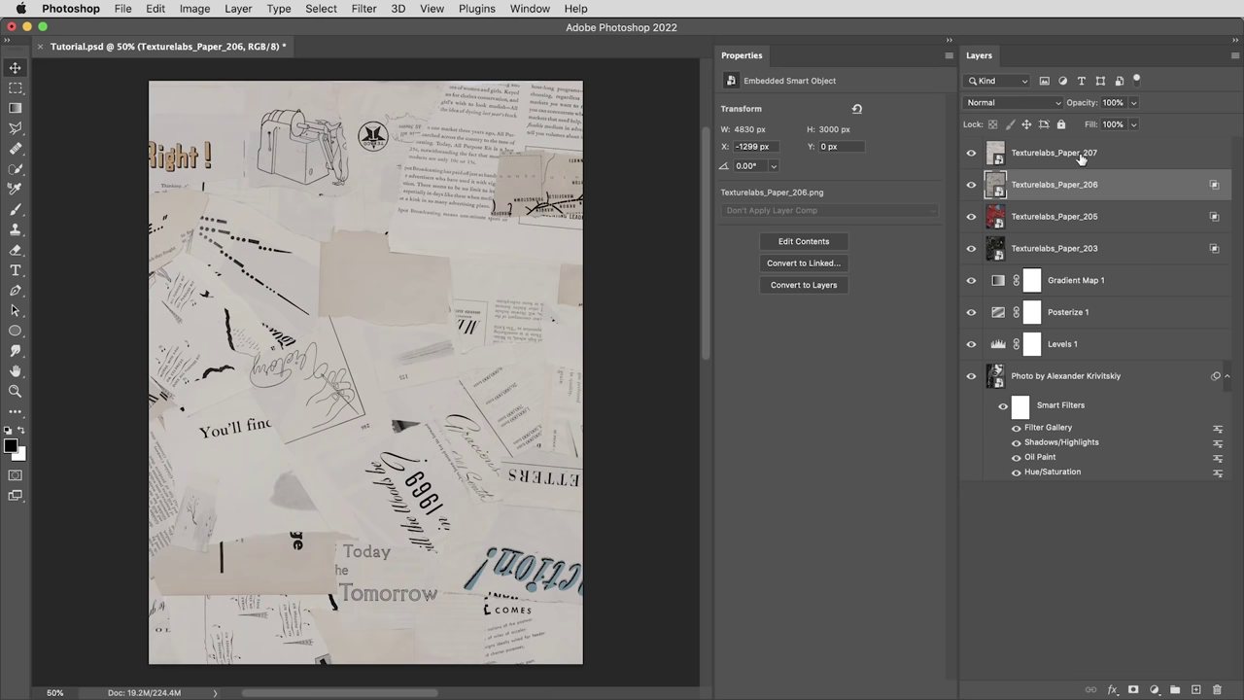
double_click(1119, 158)
left_click(827, 510)
left_click(804, 542)
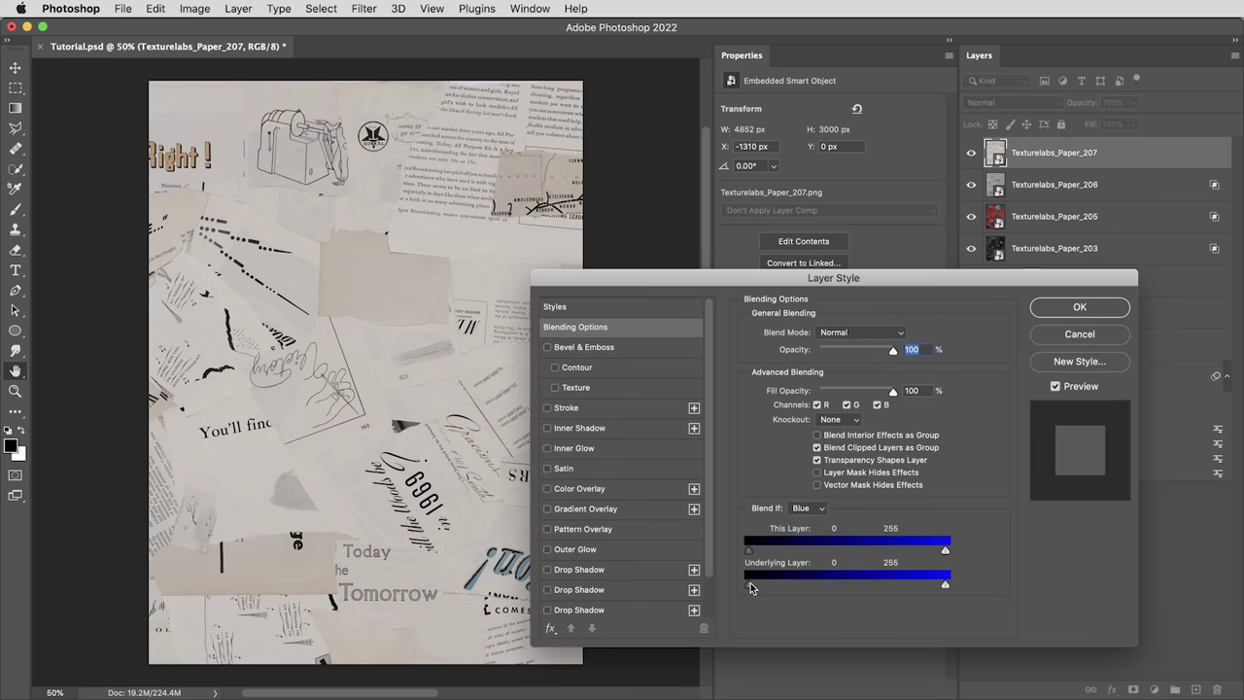
left_click_drag(750, 582, 928, 585)
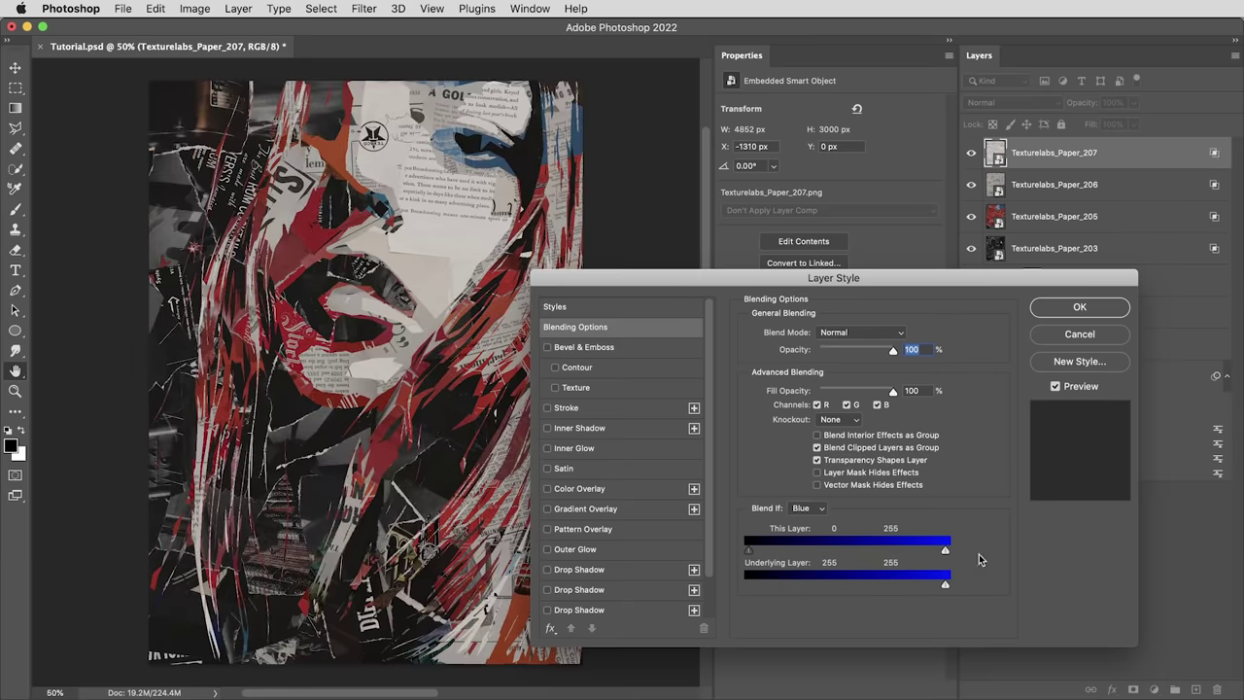
left_click(1076, 309)
At 100% zoom, move Paper_207 to X -2469 px and Paper_205 to X -422 px
key("super+1")
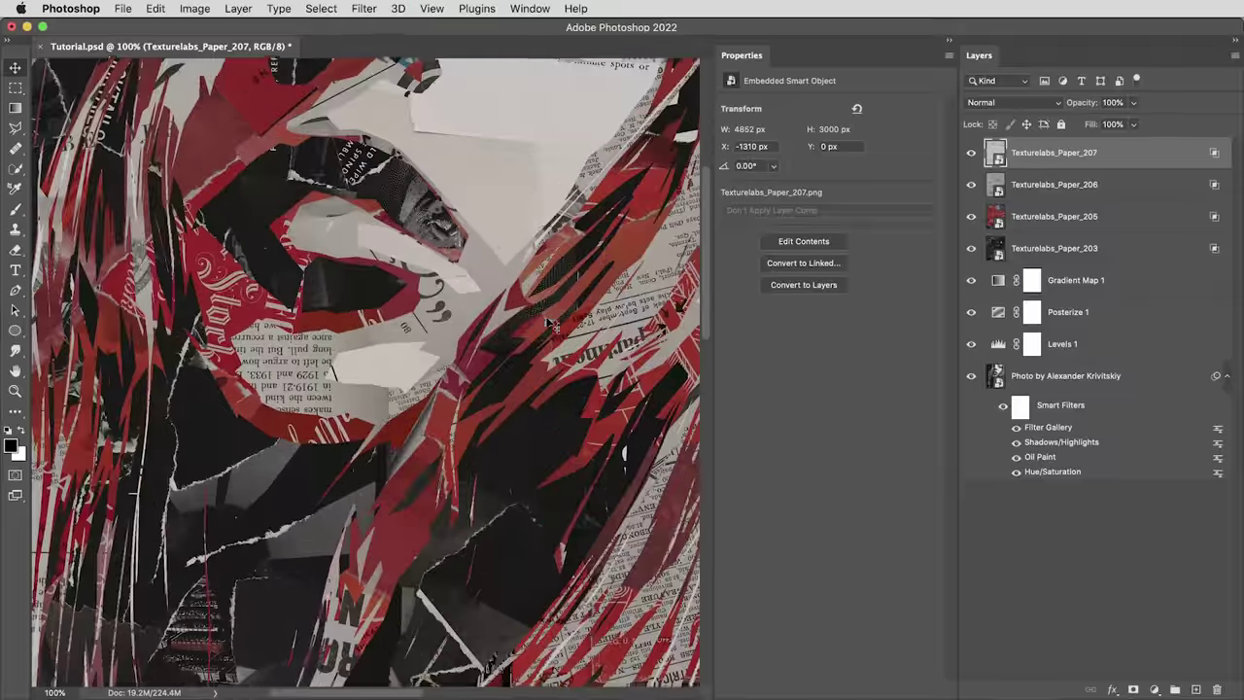
left_click_drag(486, 308, 491, 497)
left_click_drag(635, 310, 178, 305)
left_click_drag(515, 317, 489, 318)
left_click(1066, 223)
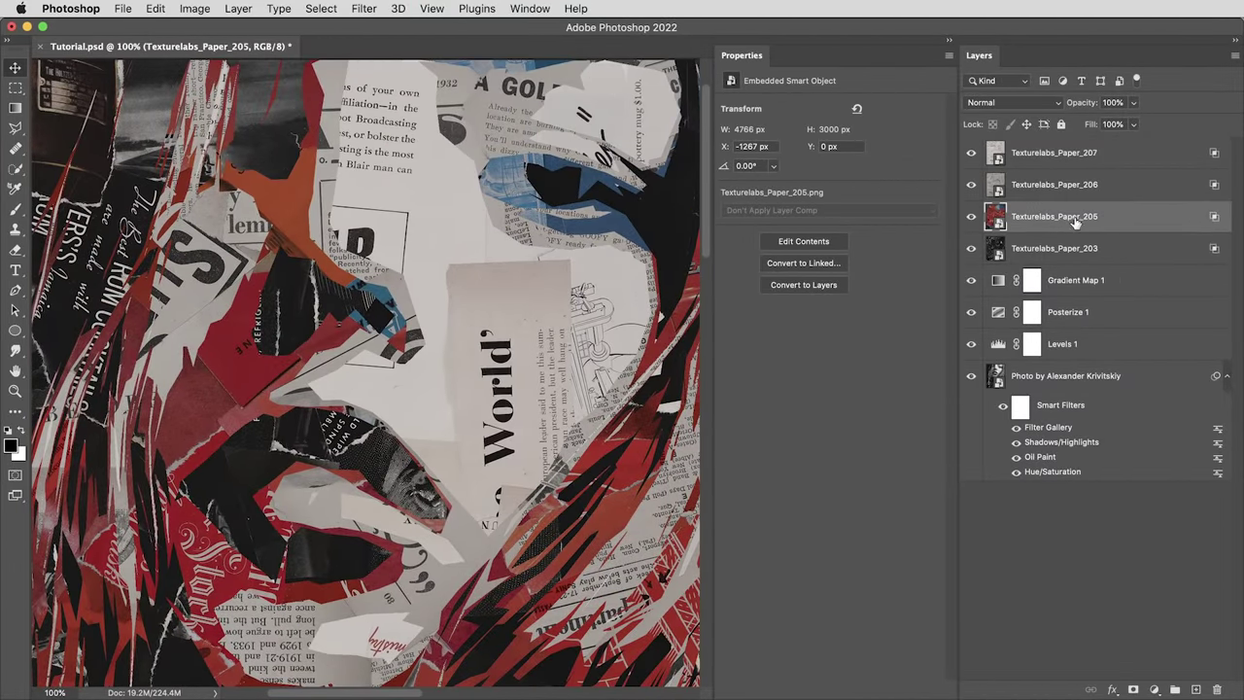
left_click_drag(301, 338, 428, 326)
key("super+minus")
key("super+minus")
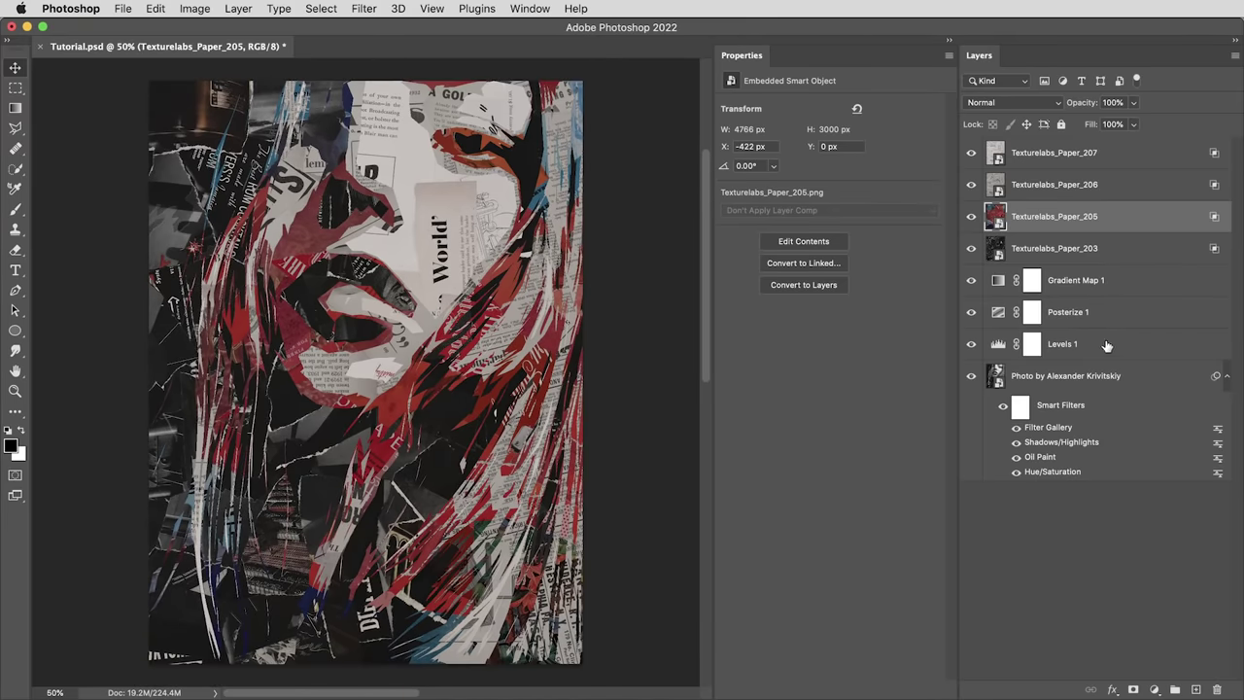
left_click(1089, 346)
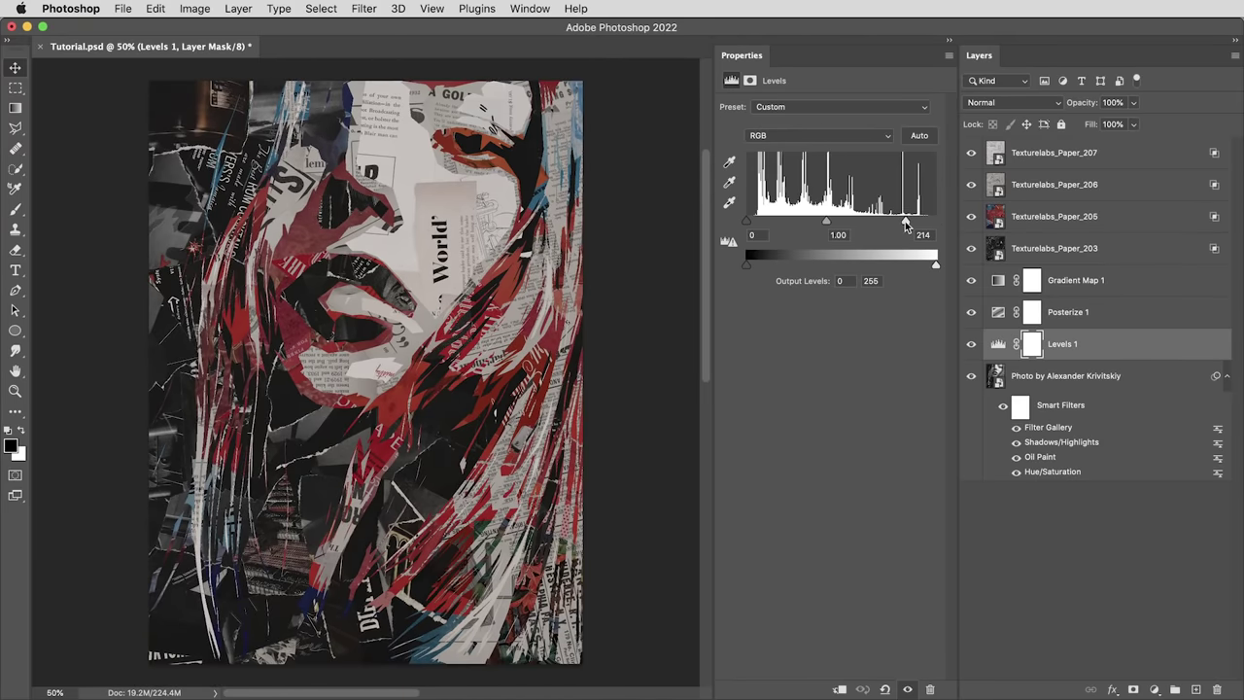
left_click_drag(905, 224, 770, 222)
mouse_move(756, 265)
left_mouse_down()
mouse_move(797, 265)
mouse_move(746, 265)
left_mouse_up()
mouse_move(937, 264)
left_mouse_down()
mouse_move(862, 262)
mouse_move(938, 265)
left_mouse_up()
left_click_drag(813, 223, 814, 223)
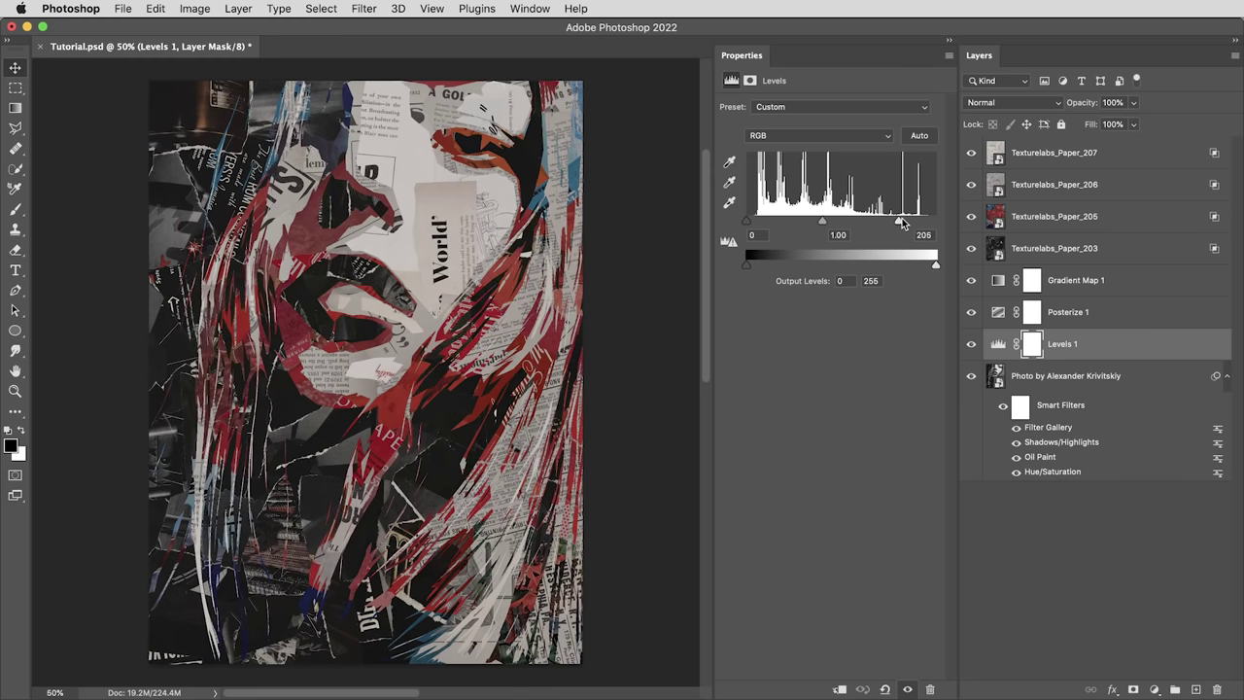
left_click_drag(883, 224, 905, 223)
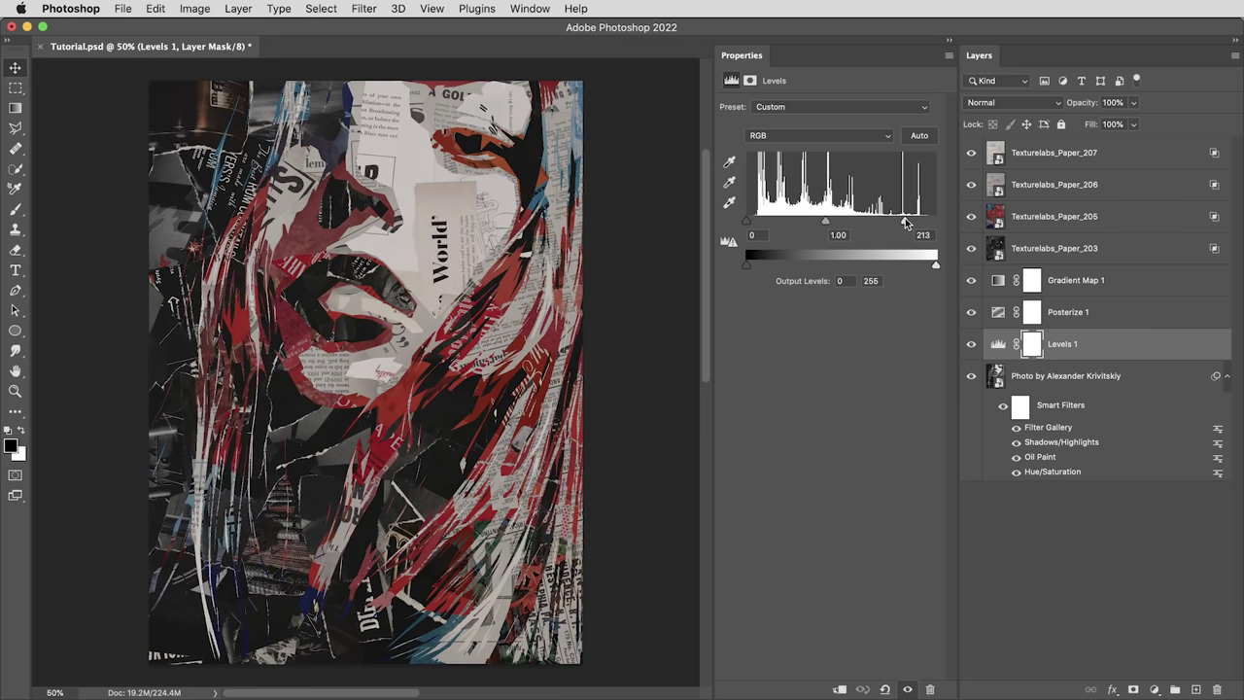
Add Texturelabs_Glass_135 rotated and scaled to fill the canvas, in Overlay mode
left_click(1141, 156)
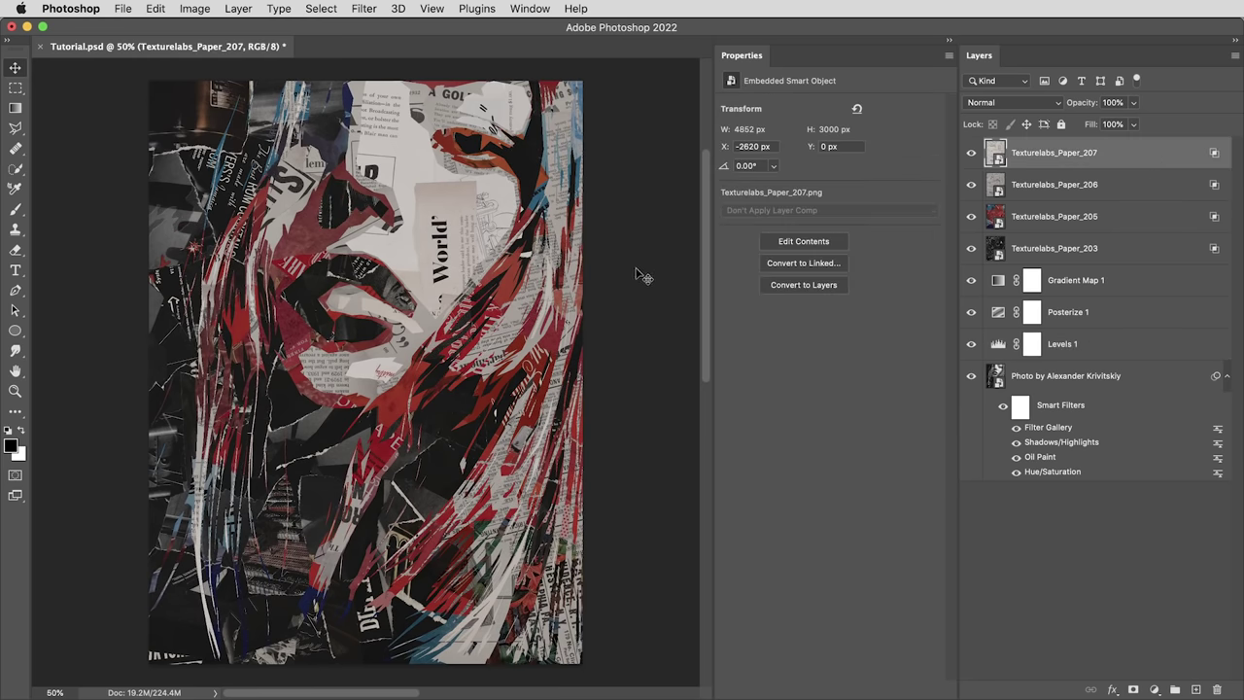
key("super+Tab")
left_click_drag(345, 279, 91, 403)
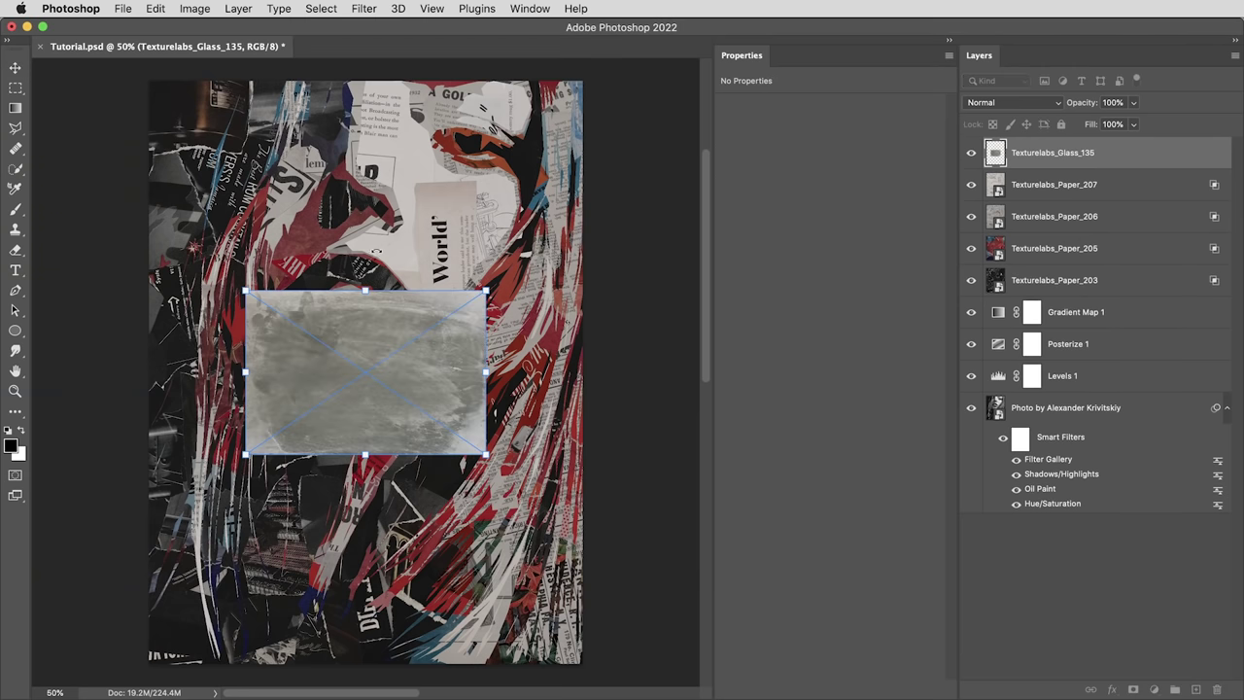
left_click_drag(375, 250, 585, 368)
key("Return")
left_click(1006, 103)
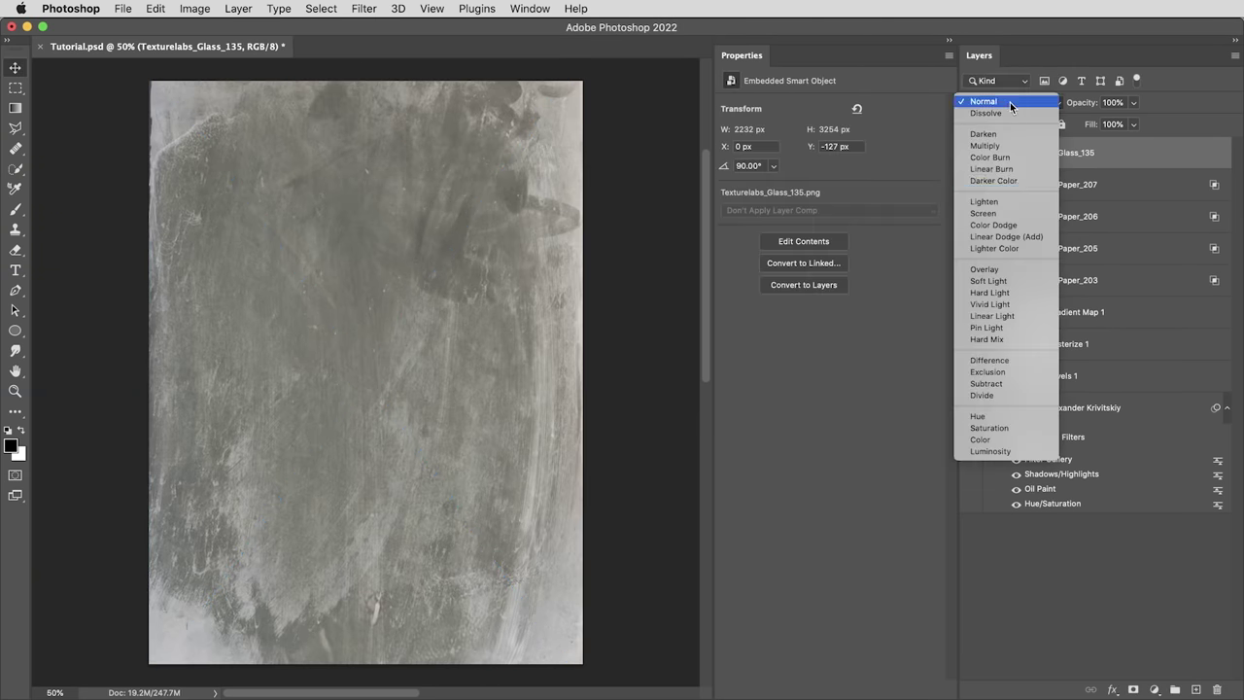
left_click(1027, 271)
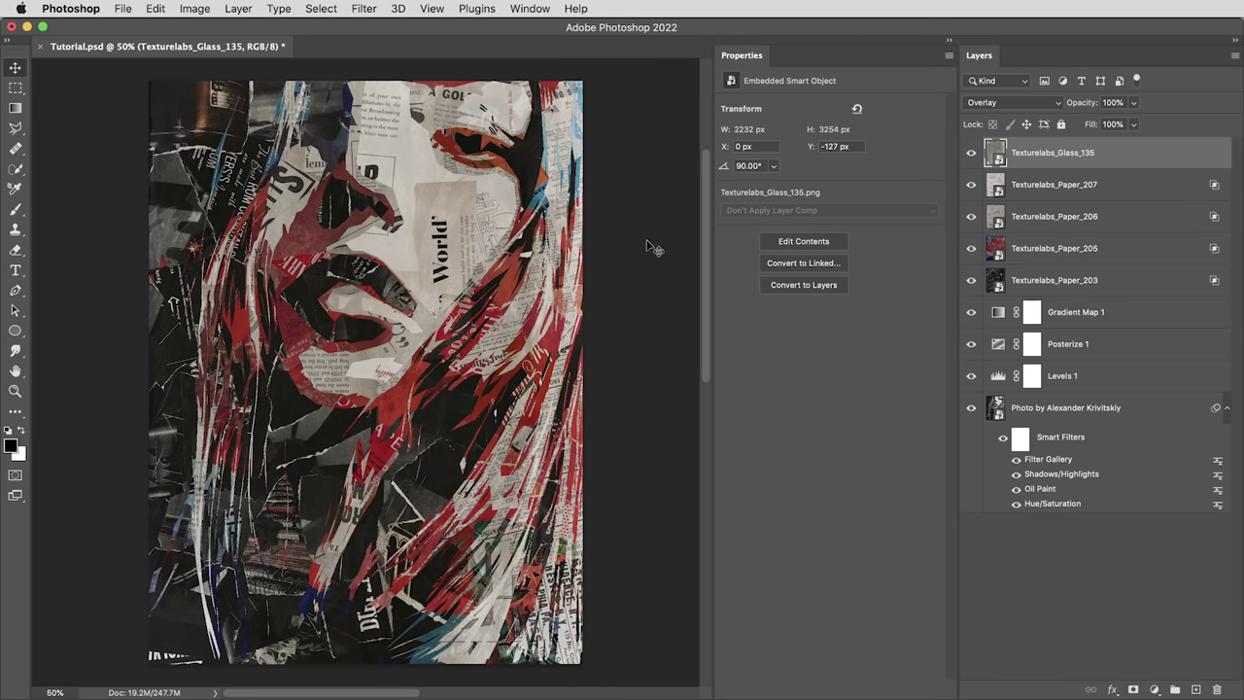
Add Texturelabs_Paper_185 rotated to portrait and scaled to fill the canvas, in Overlay mode
key("super+Tab")
left_click_drag(655, 285, 95, 425)
left_click_drag(595, 542, 536, 166)
left_click_drag(529, 372, 581, 364)
key("Return")
left_click(1016, 102)
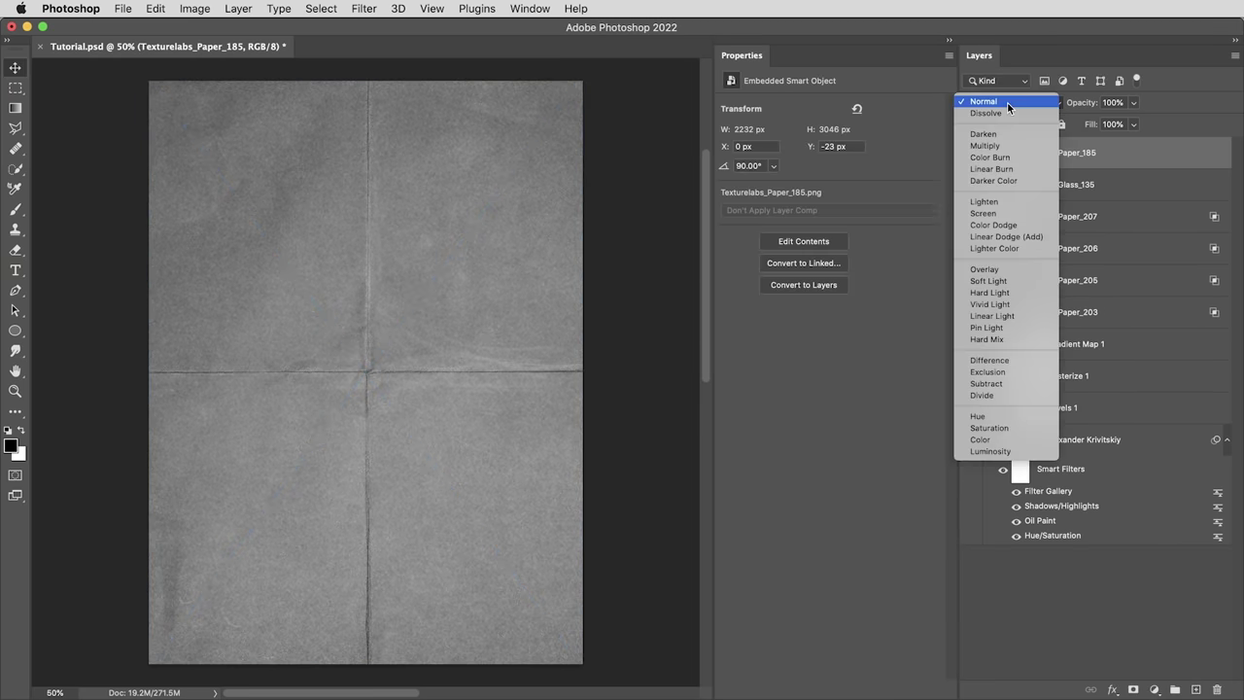
left_click(1025, 270)
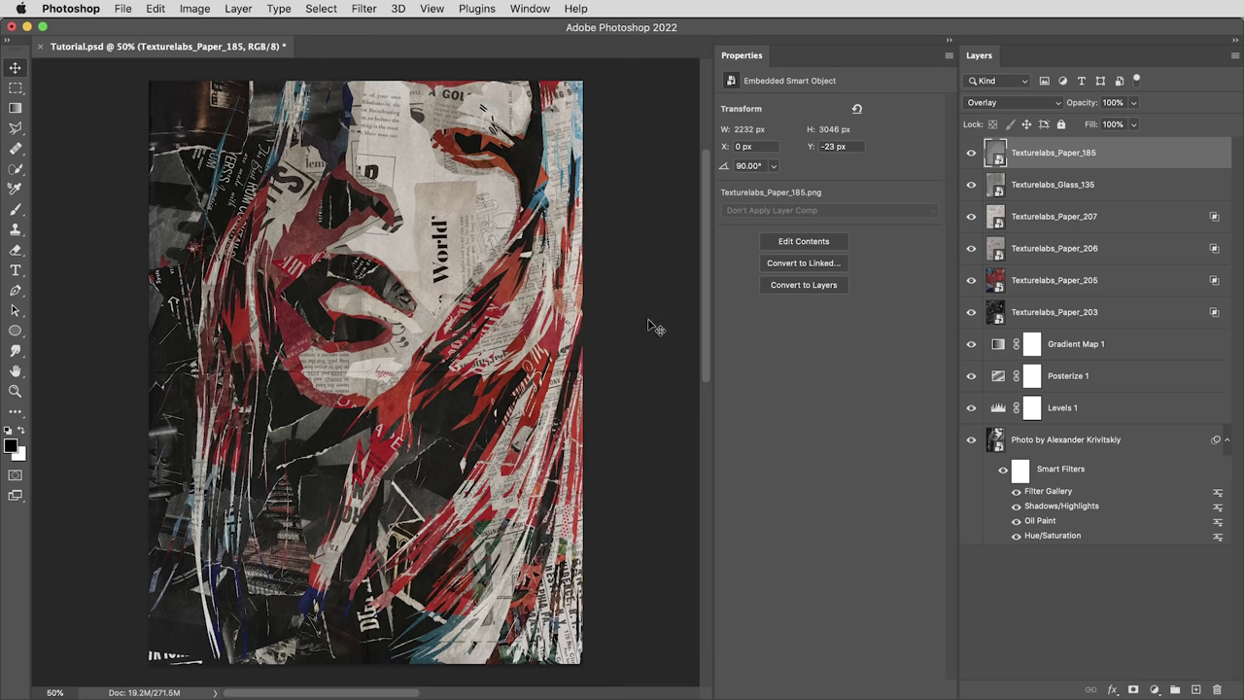
left_click(1062, 445)
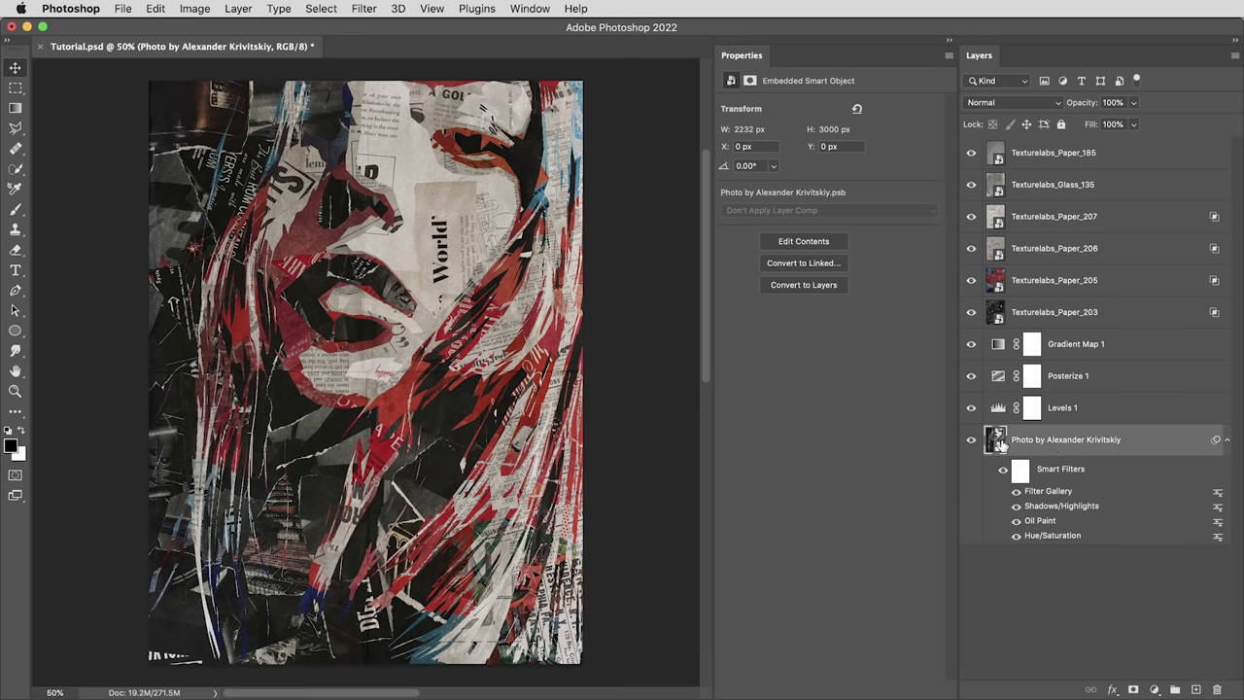
Place the hand photo from Bridge and copy the portrait's four smart filters onto it
key("super+Tab")
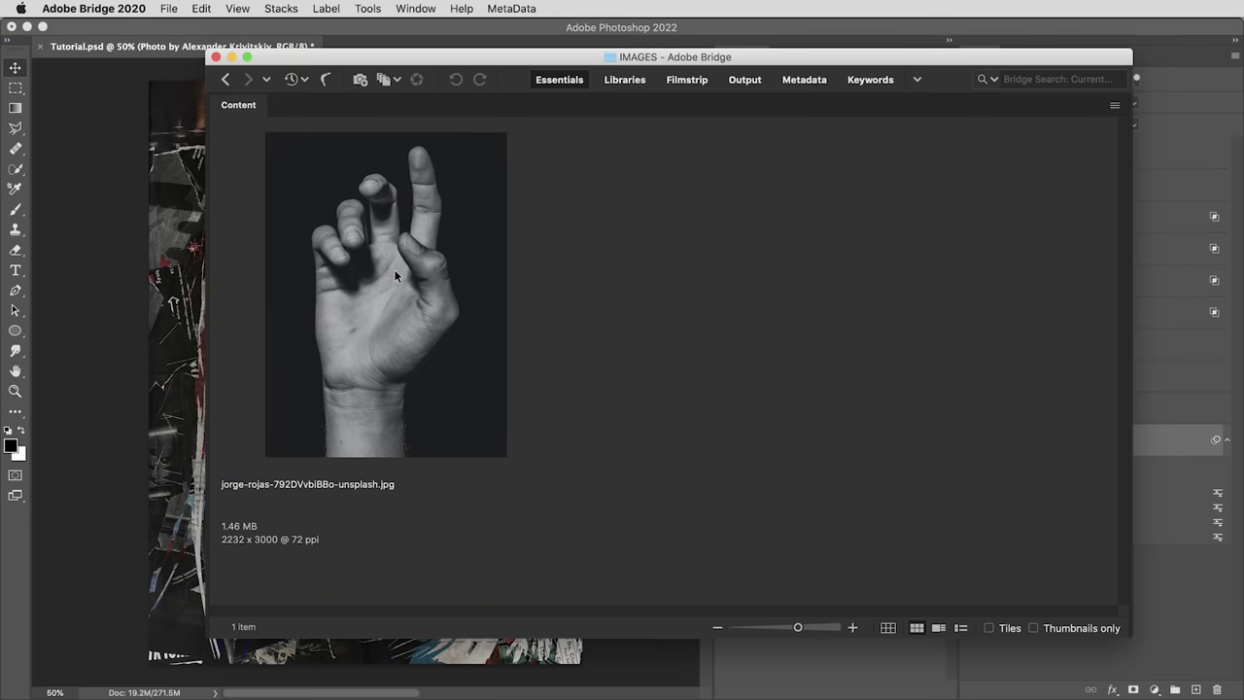
left_click_drag(395, 270, 214, 393)
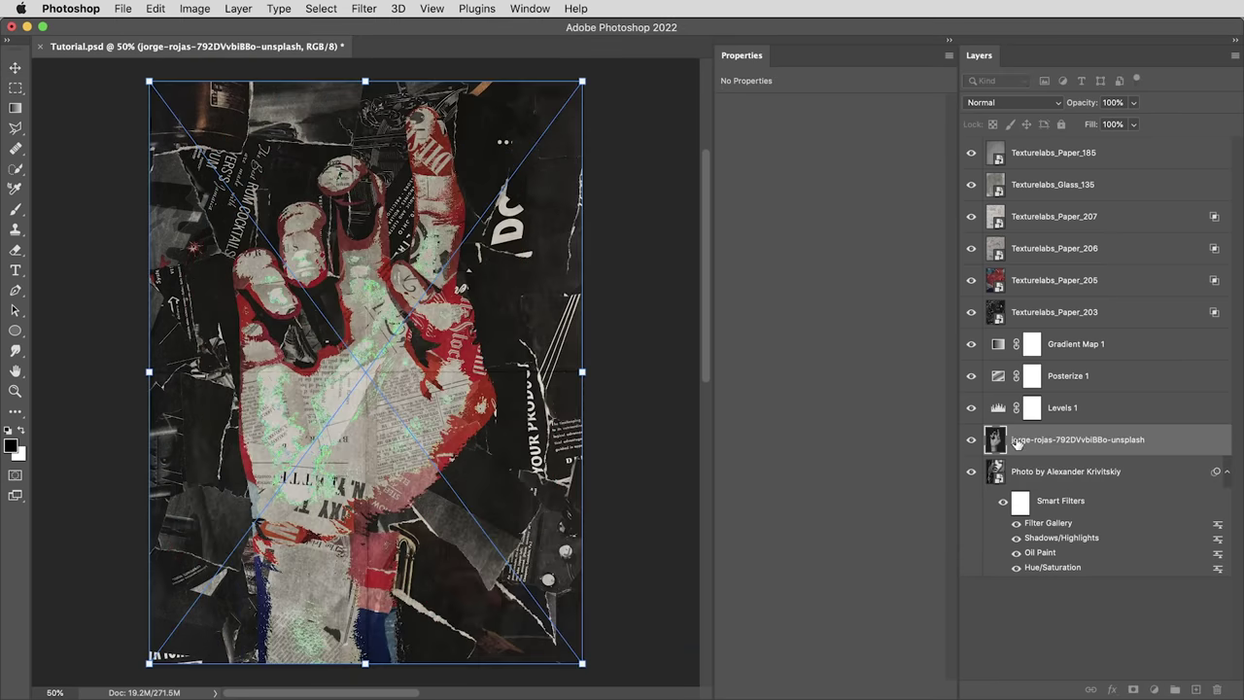
key("Return")
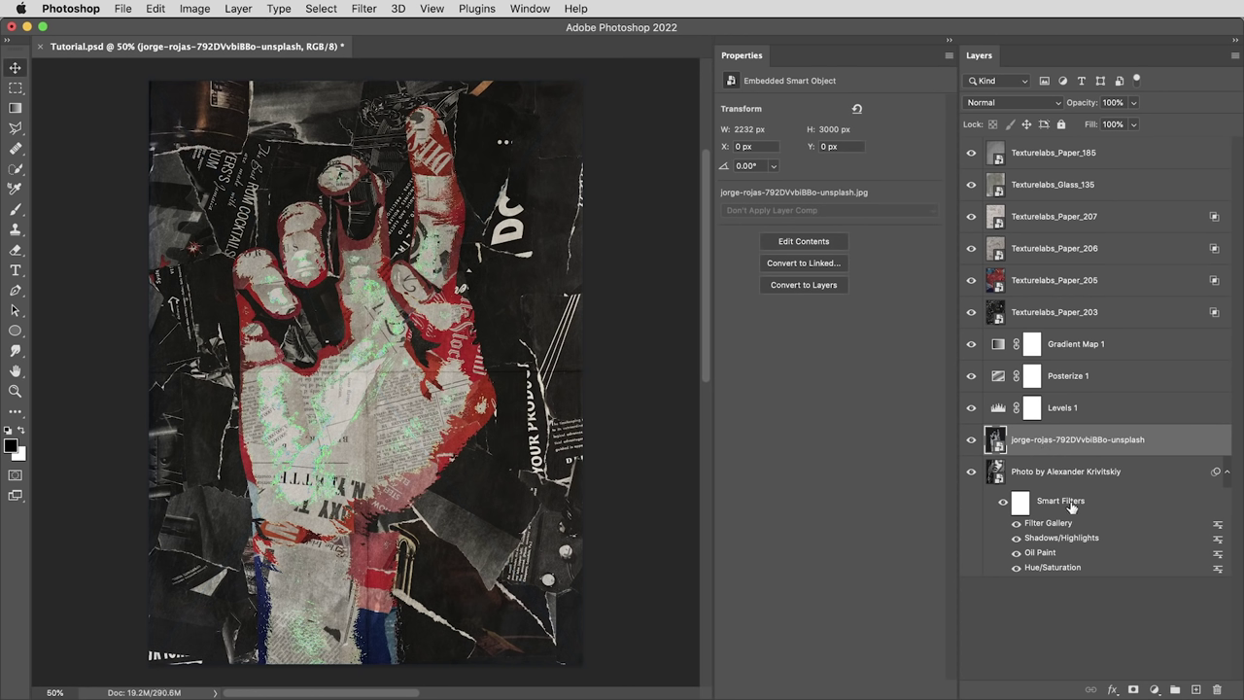
left_click_drag(1070, 506, 1137, 442)
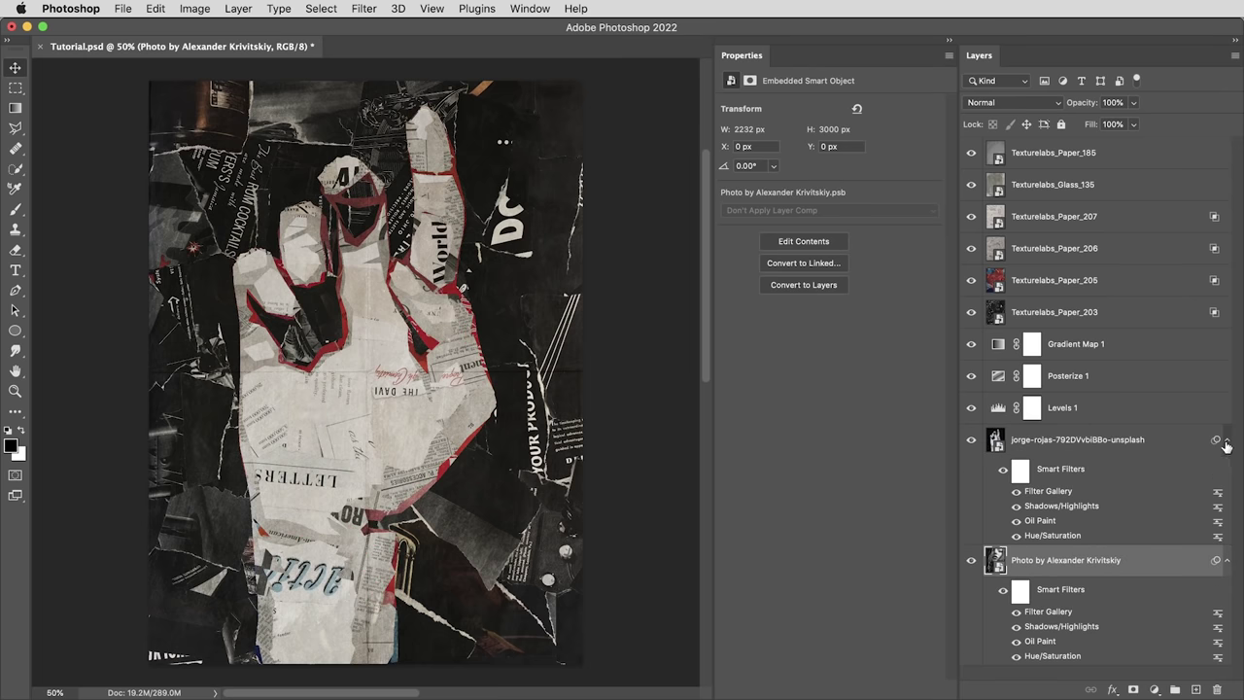
Select the Levels 1 adjustment layer
left_click(999, 410)
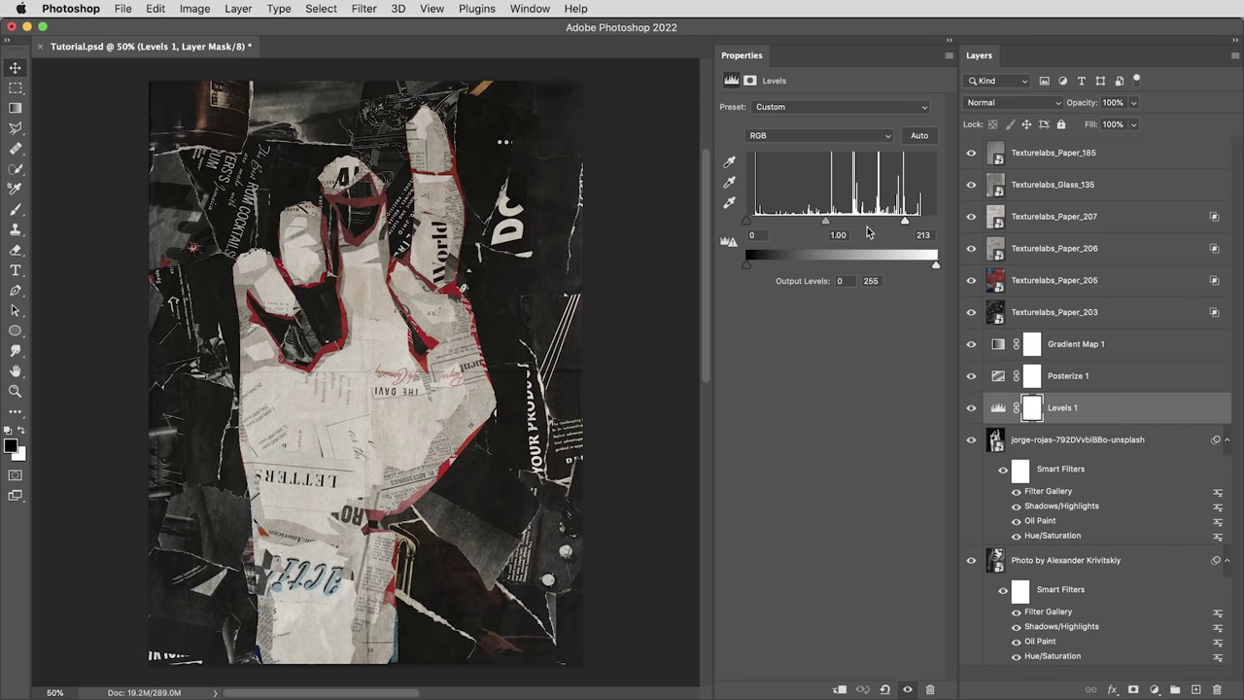